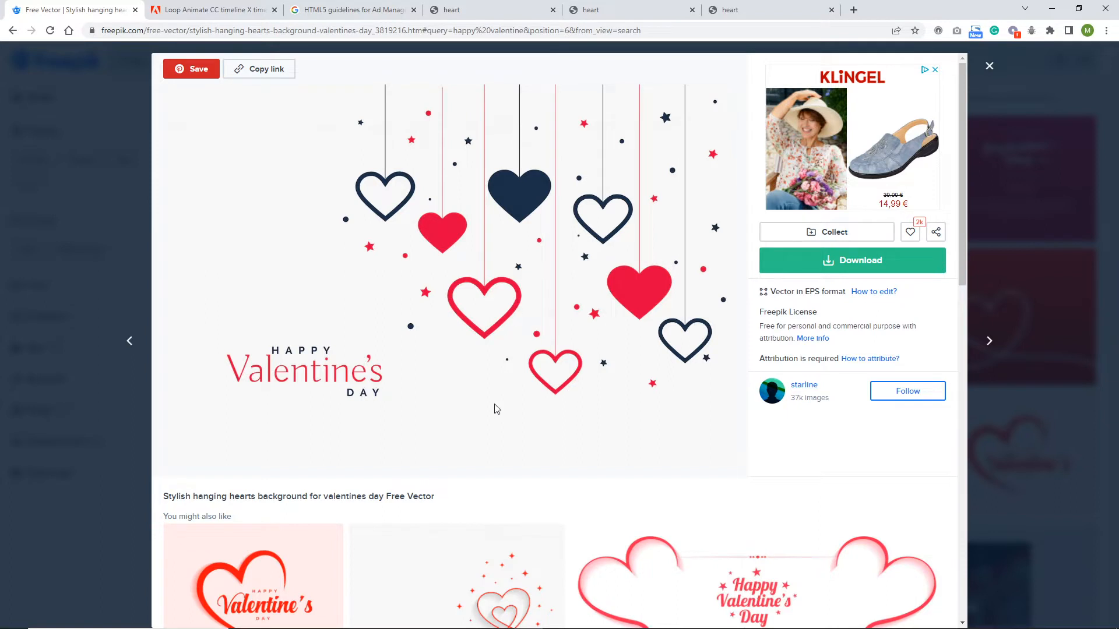
- Switch to Adobe Animate and close the floating Actions panel in the empty 300 x 600 canvas document
mouse_move(410, 623)
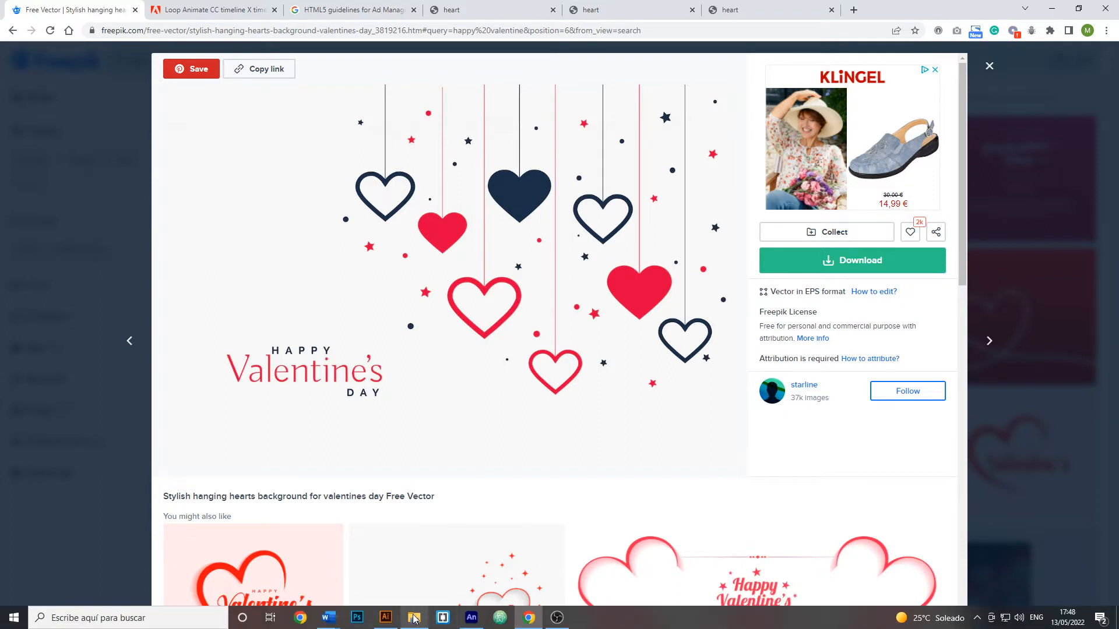
left_click(472, 618)
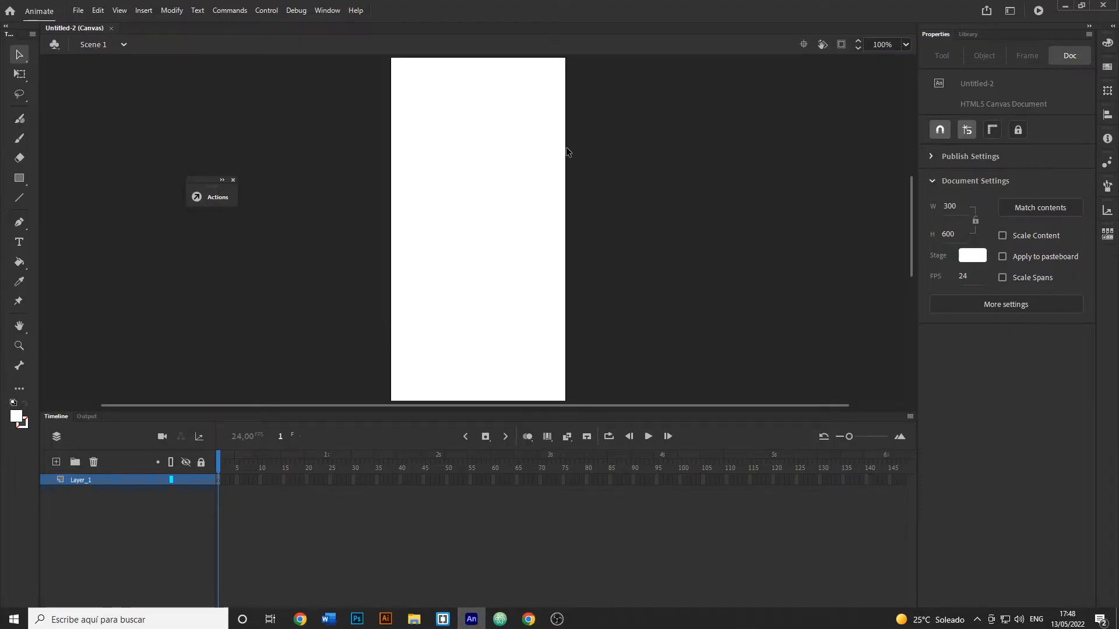
left_click(233, 180)
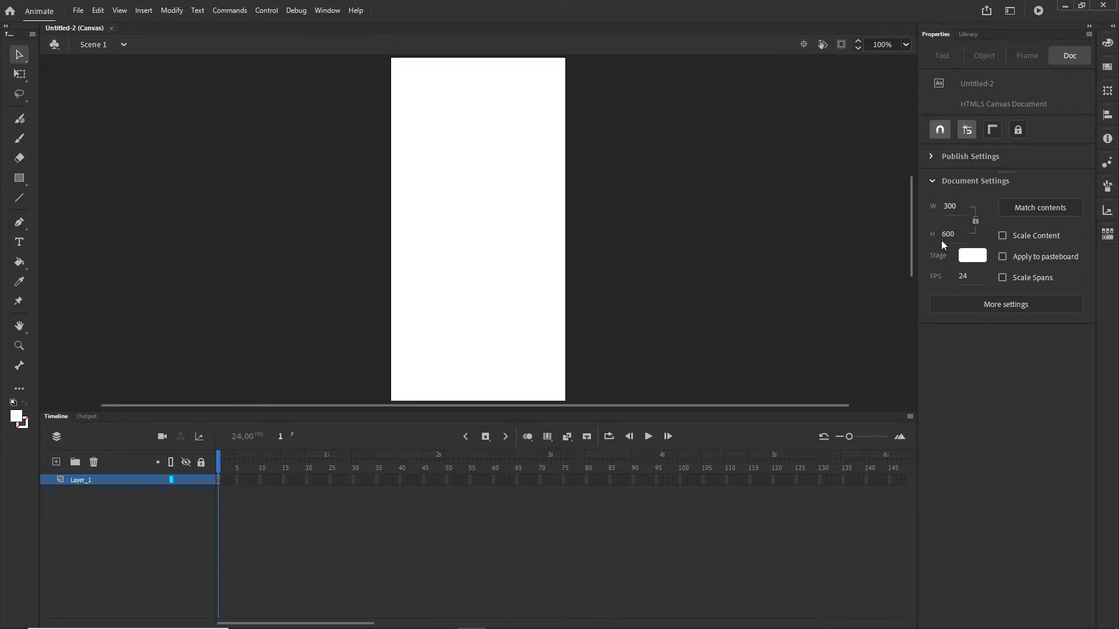
- Open the illustrator folder inside the 18 heart shorts project folder in File Explorer
left_click(415, 621)
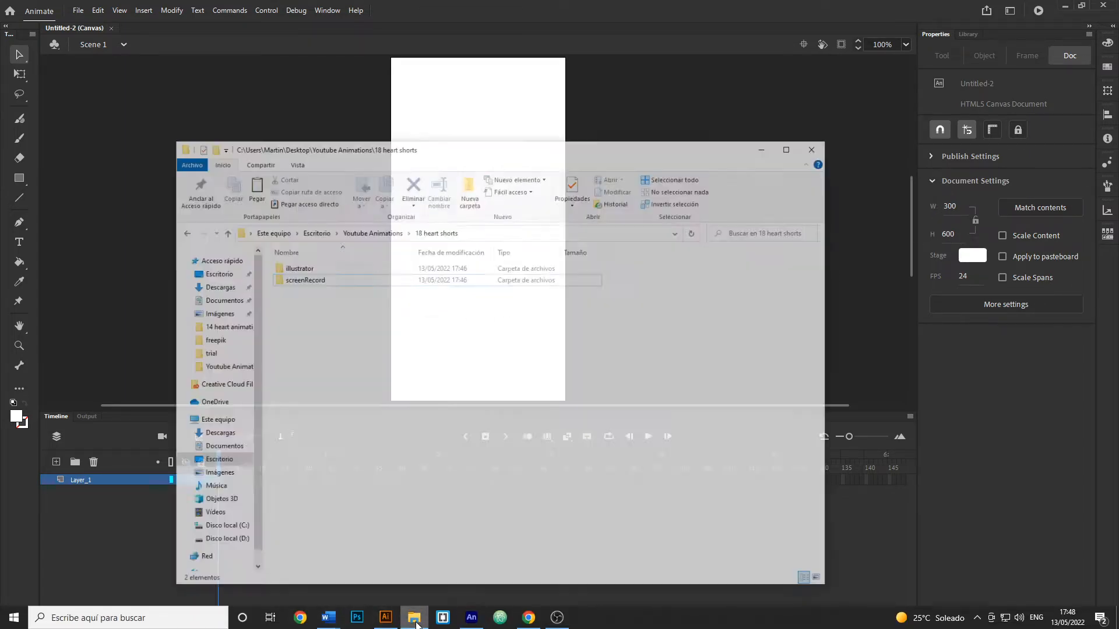
left_click(280, 246)
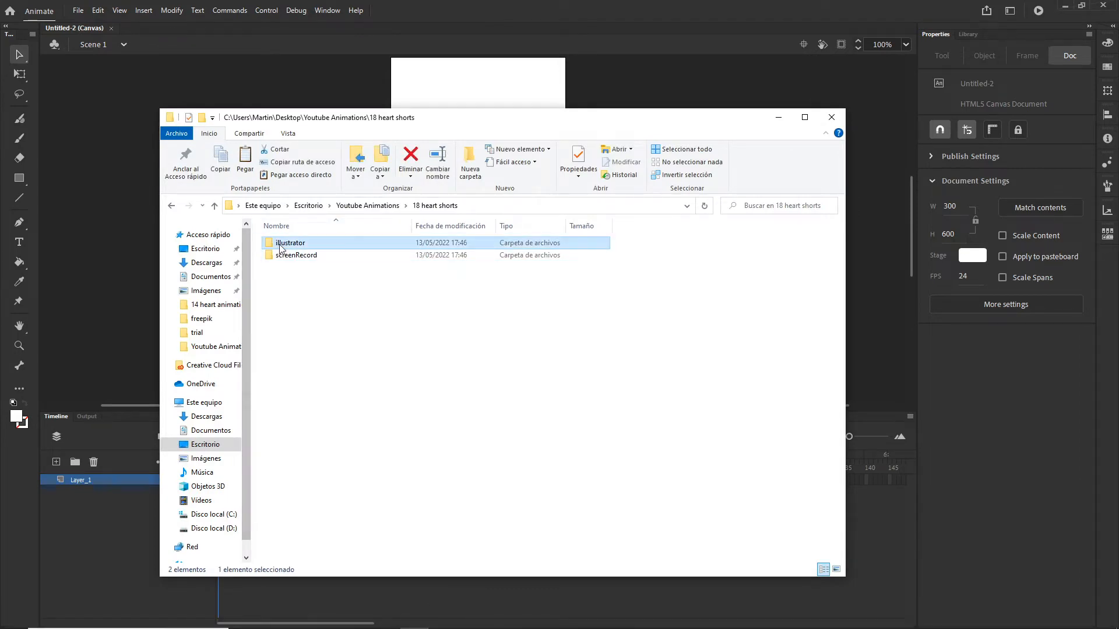
double_click(280, 247)
left_click_drag(658, 123, 642, 276)
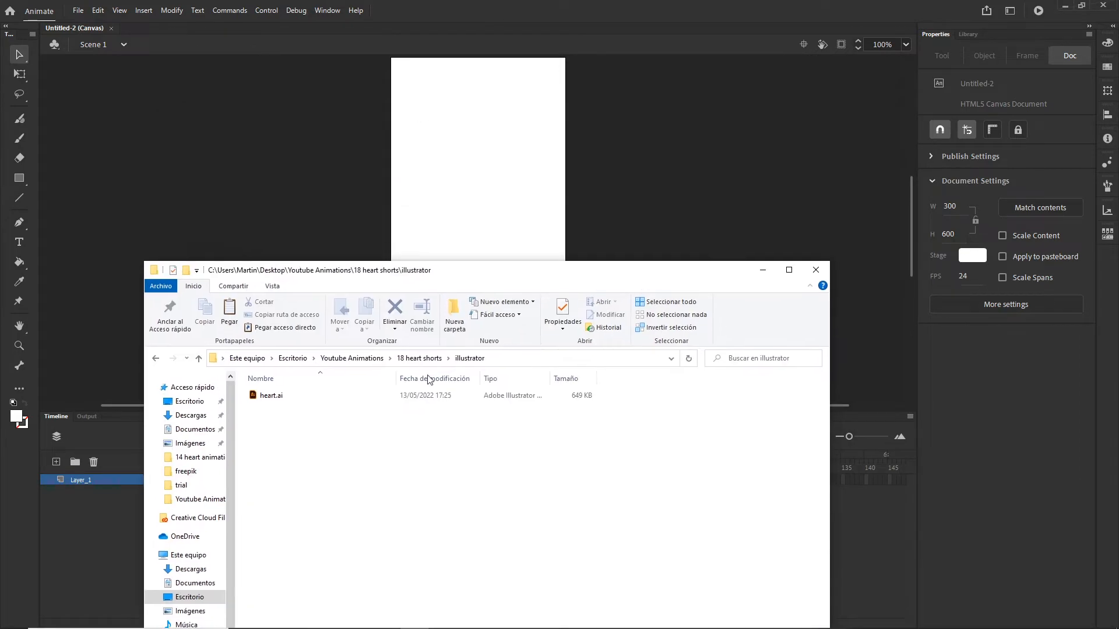
- Bring heart.ai onto the stage and import all its layers as Animate layers
left_click(270, 399)
left_click_drag(251, 401, 434, 186)
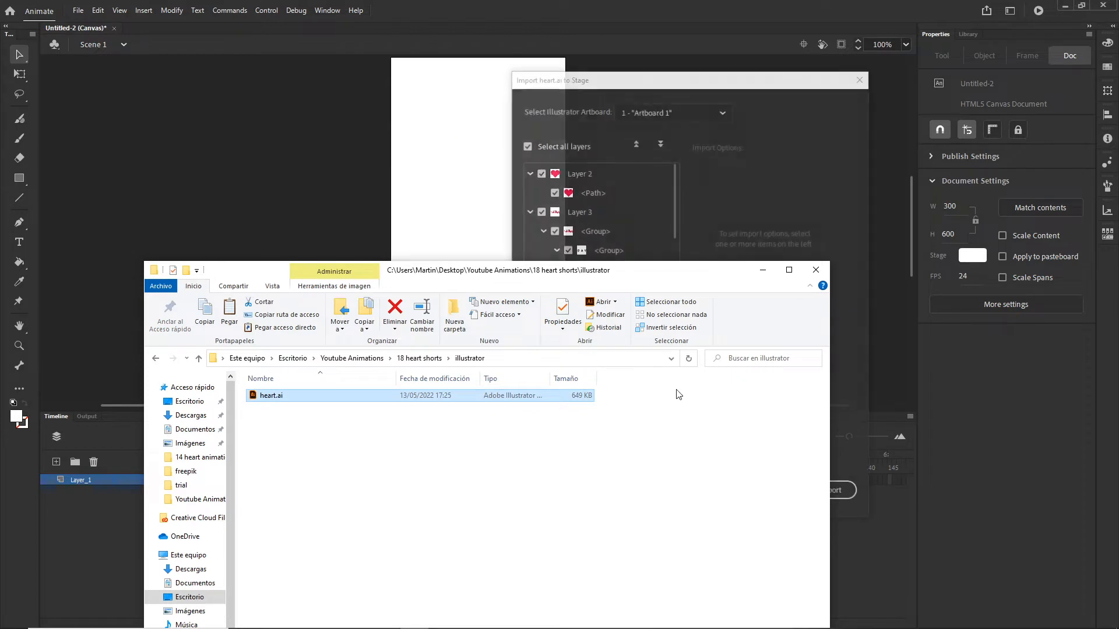
left_click(711, 222)
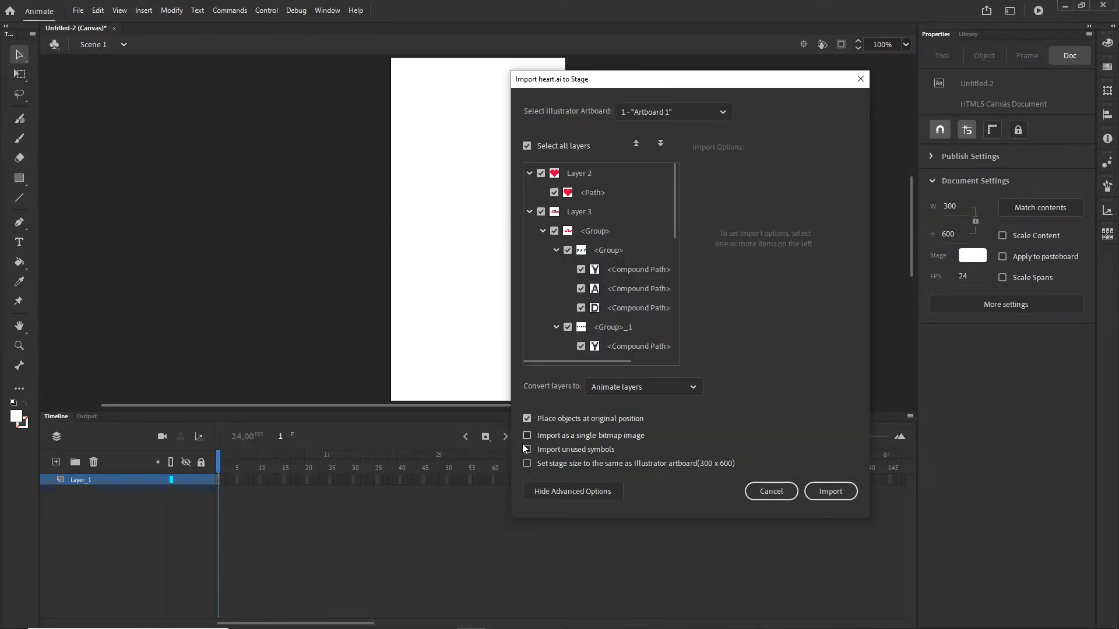
left_click(841, 491)
left_click(754, 271)
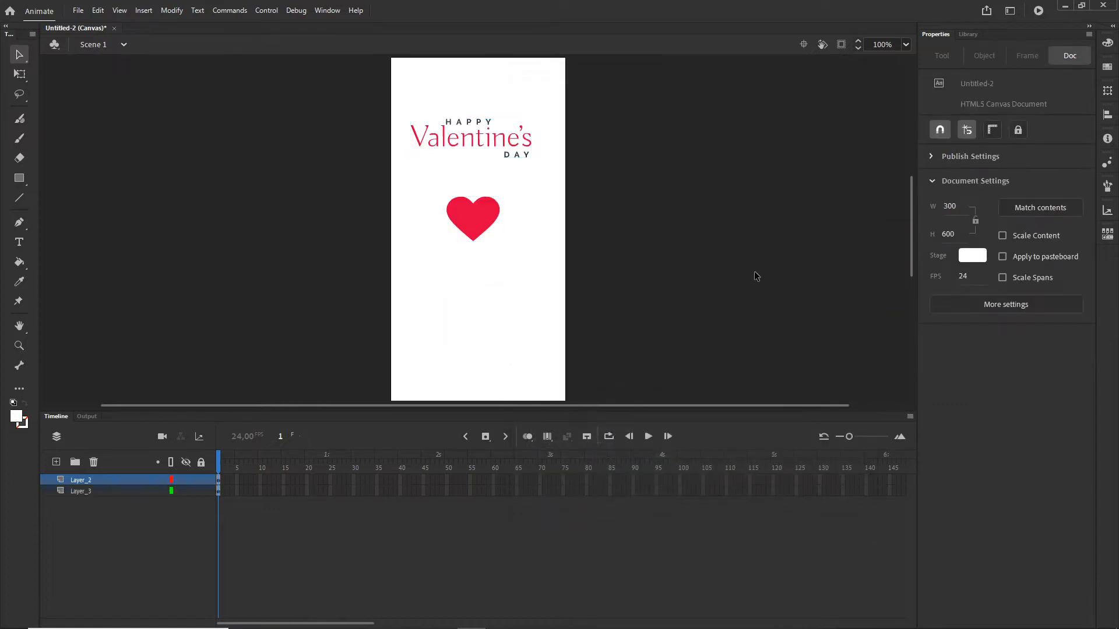
- Delete the Happy Valentine's Day text group and its now-empty Layer_3
left_click(506, 156)
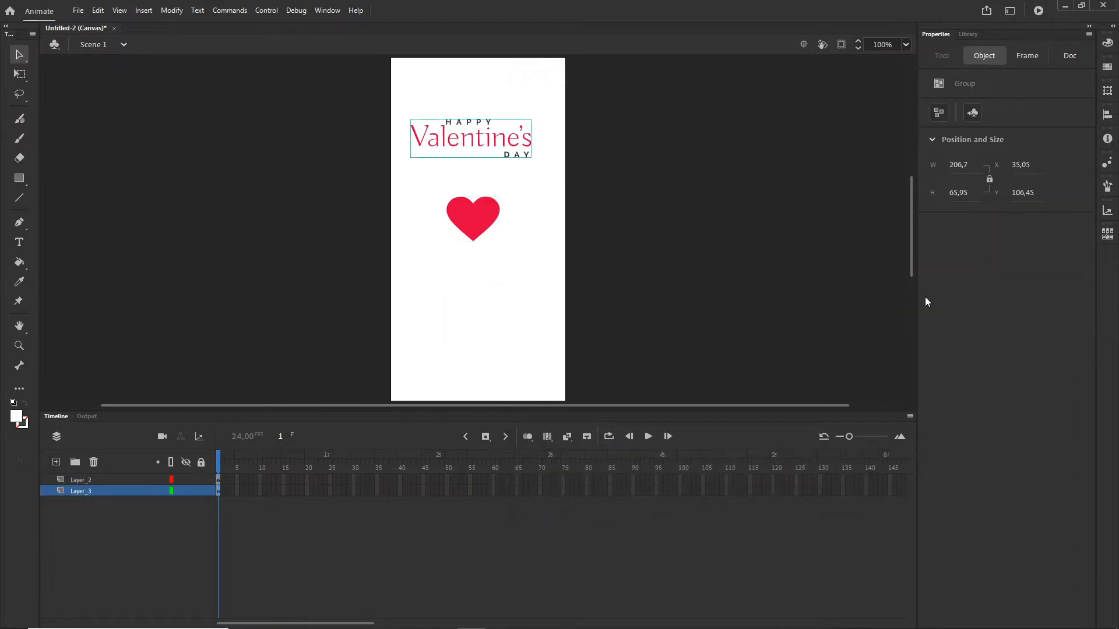
key("Delete")
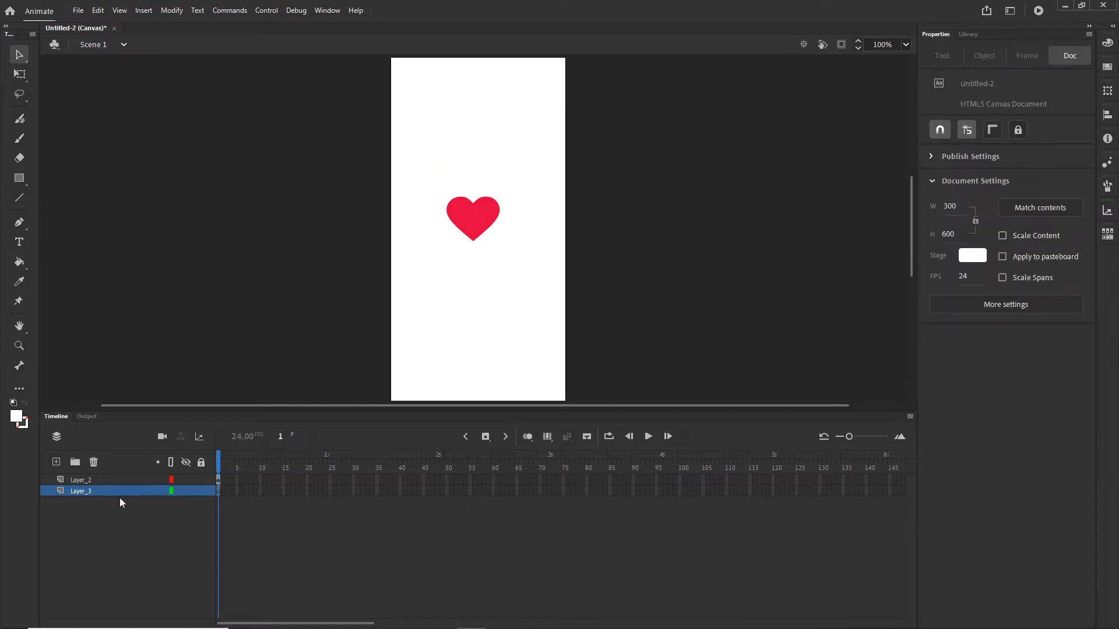
left_click(94, 463)
- Convert the heart into a Movie Clip symbol named Symbol 1
left_click(468, 222)
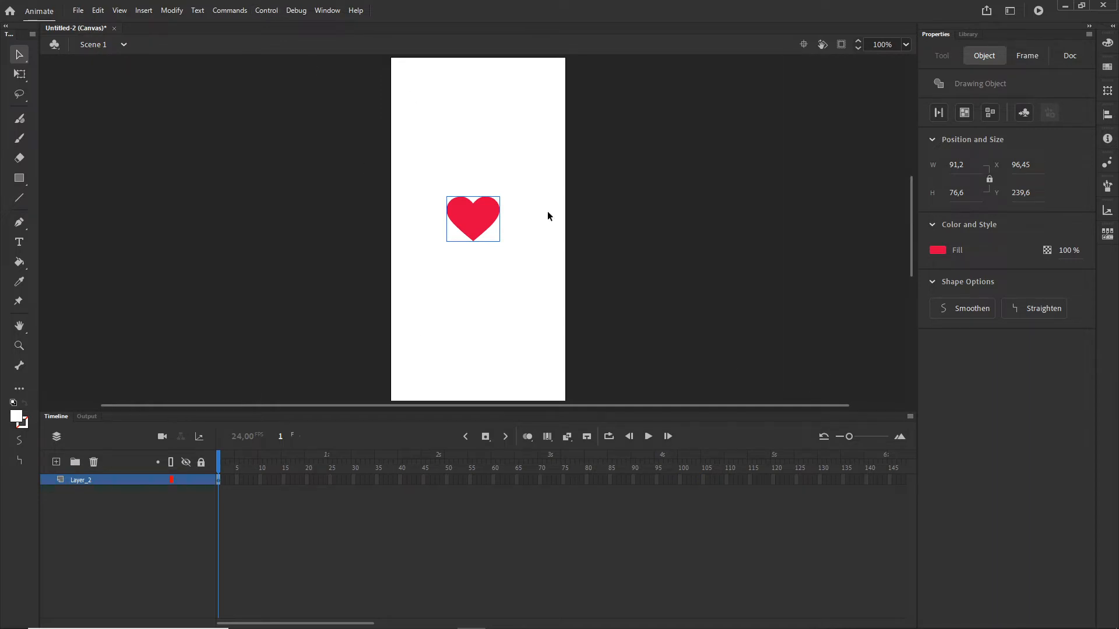
left_click(171, 10)
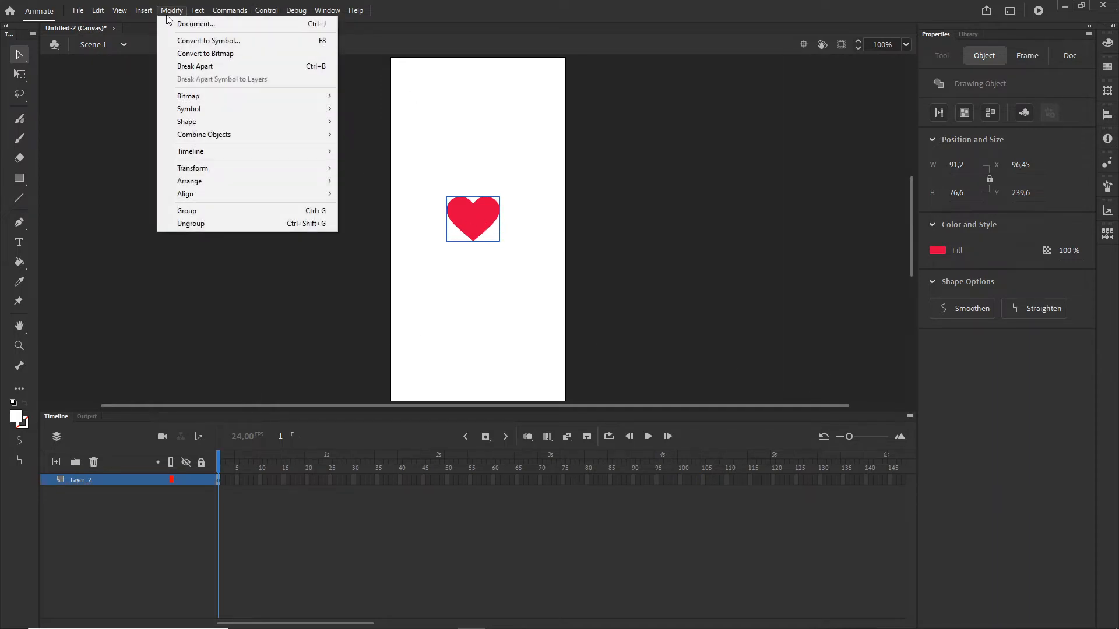
left_click(201, 40)
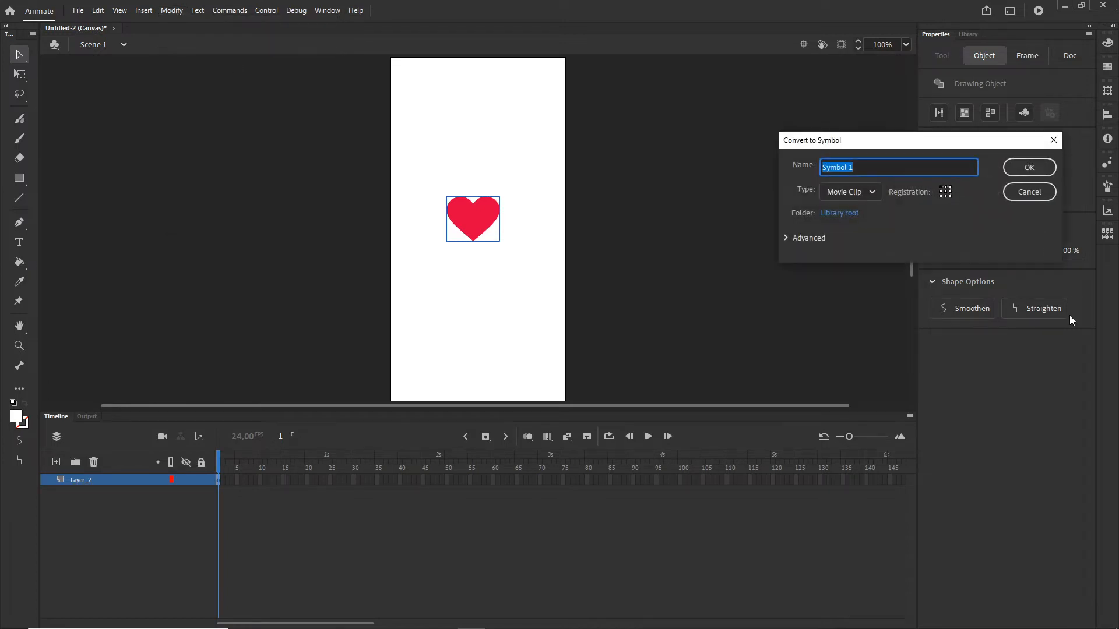
left_click(1027, 170)
left_click(584, 349)
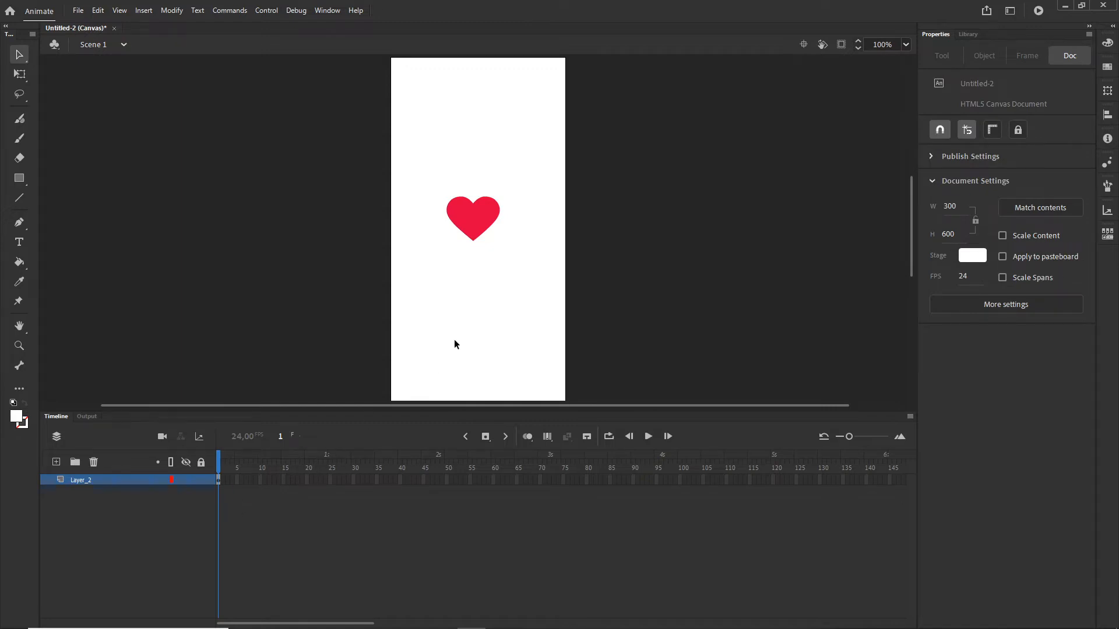
- Extend the heart's layer with frames up to frame 17
left_click(470, 226)
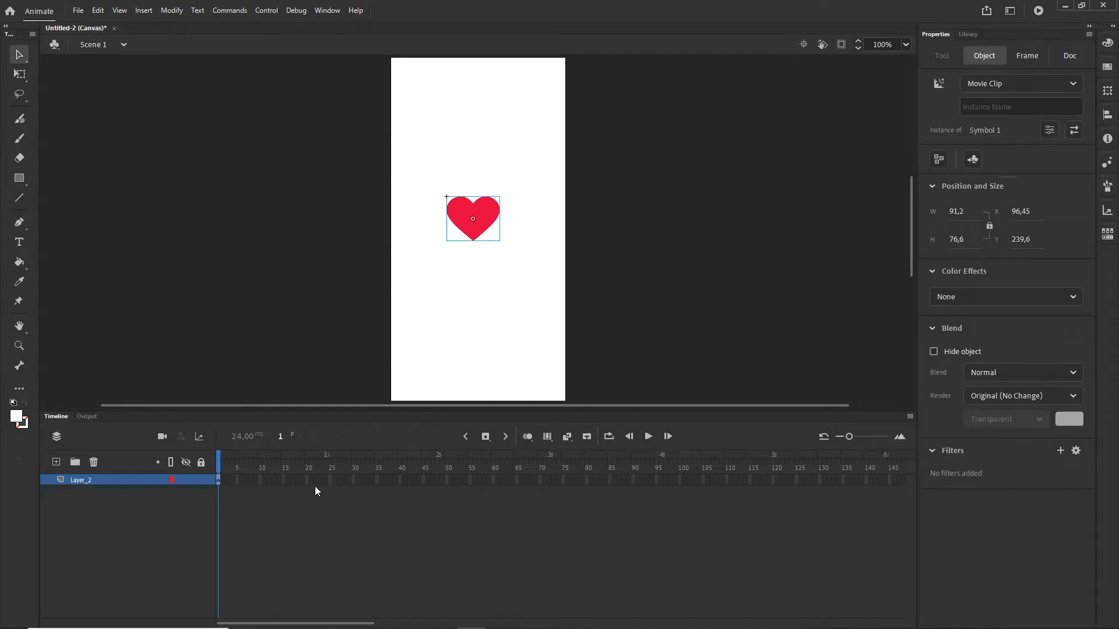
left_click(283, 480)
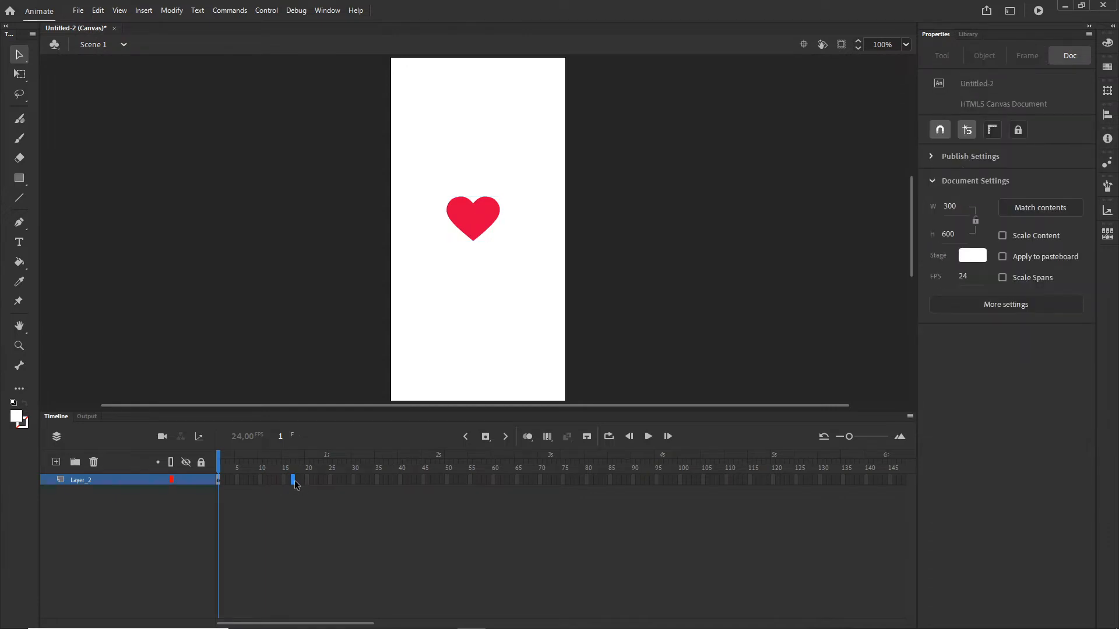
key("F5")
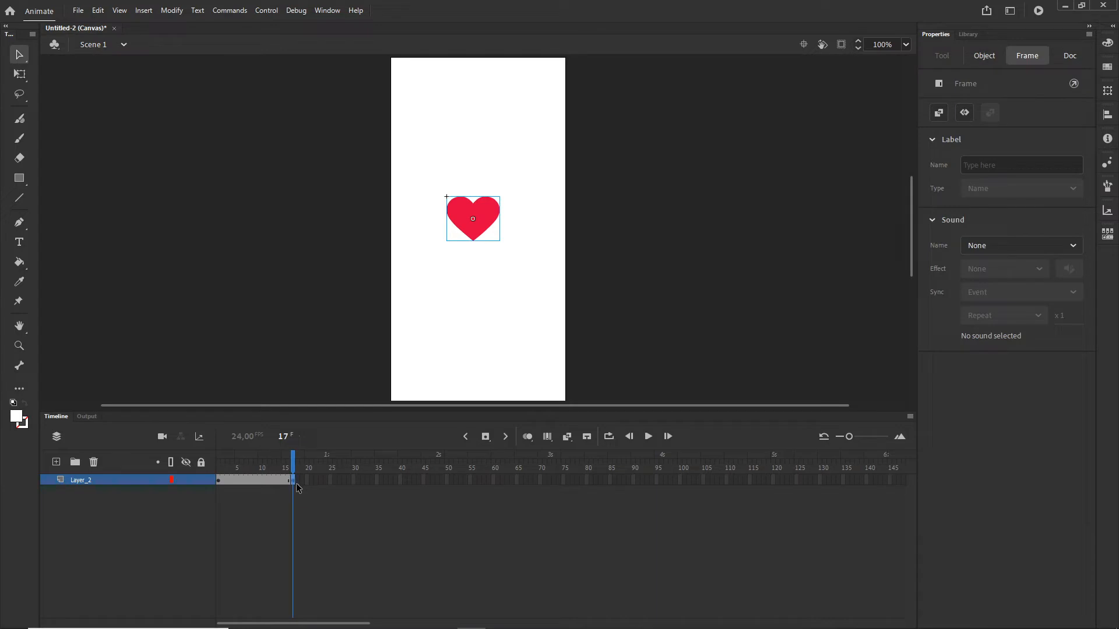
right_click(297, 485)
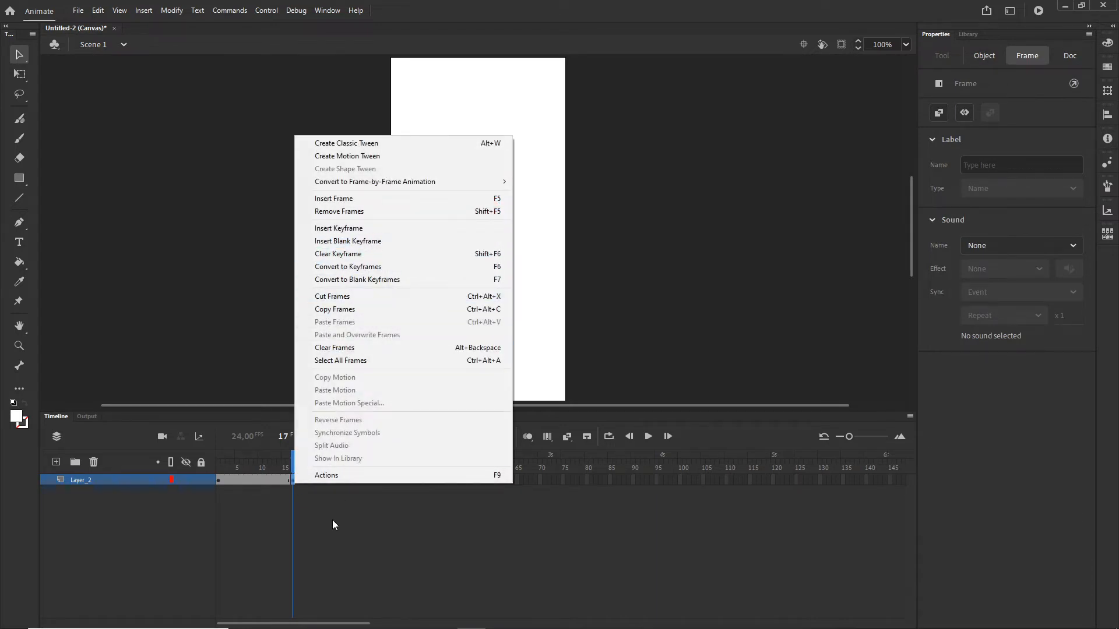
left_click(332, 520)
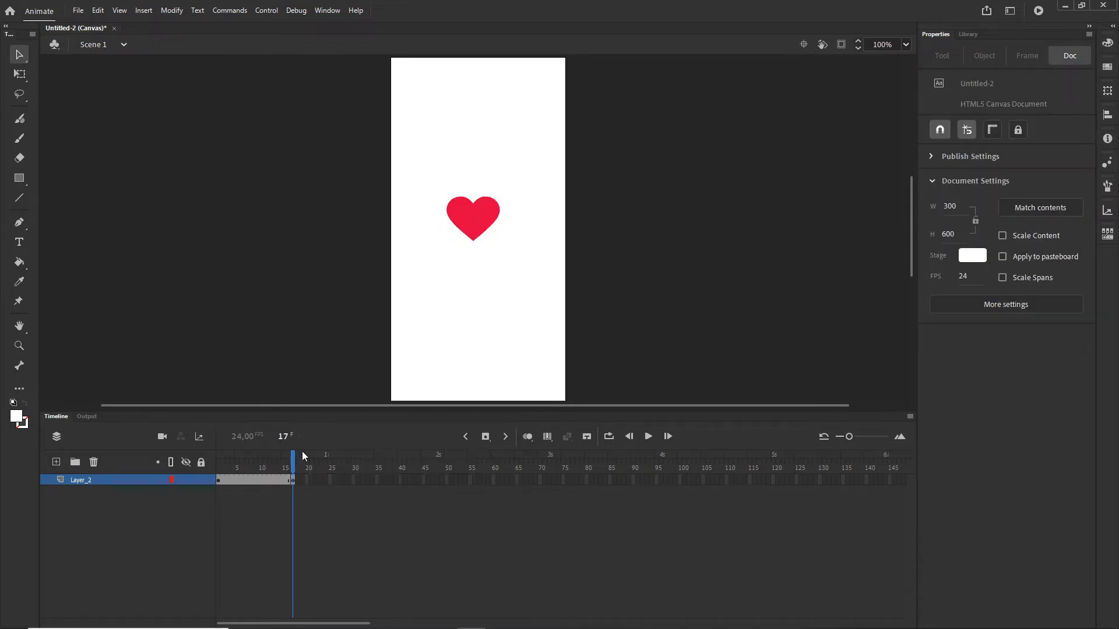
- On frame 1, shrink the heart with the Free Transform tool to about 38 x 32
left_click(219, 480)
key("q")
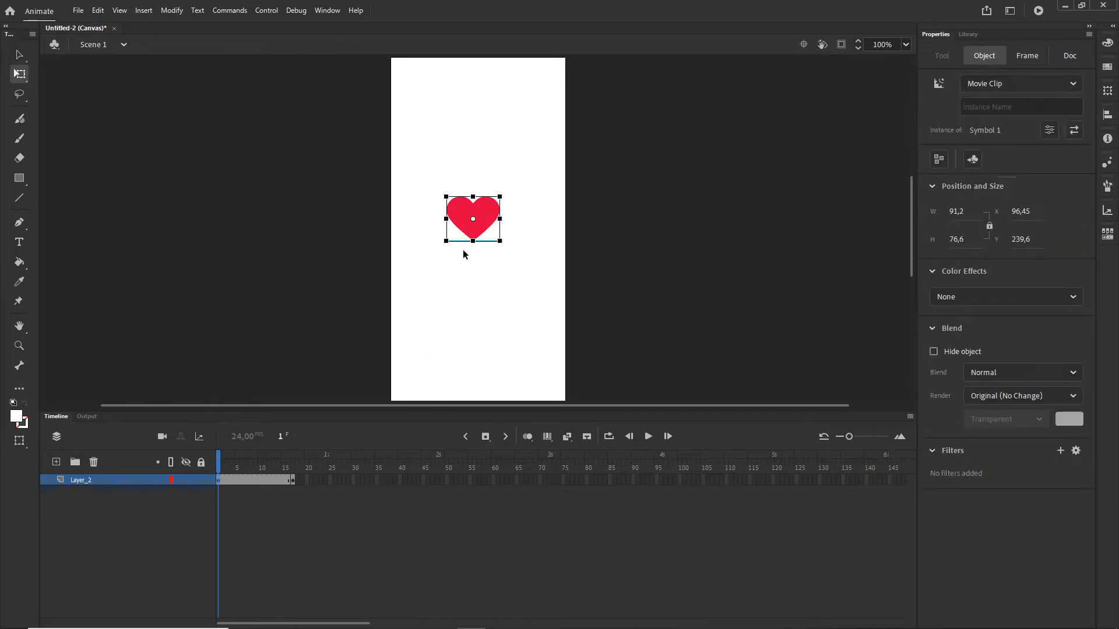
left_click(22, 79)
left_click(53, 77)
left_click_drag(500, 242, 485, 229)
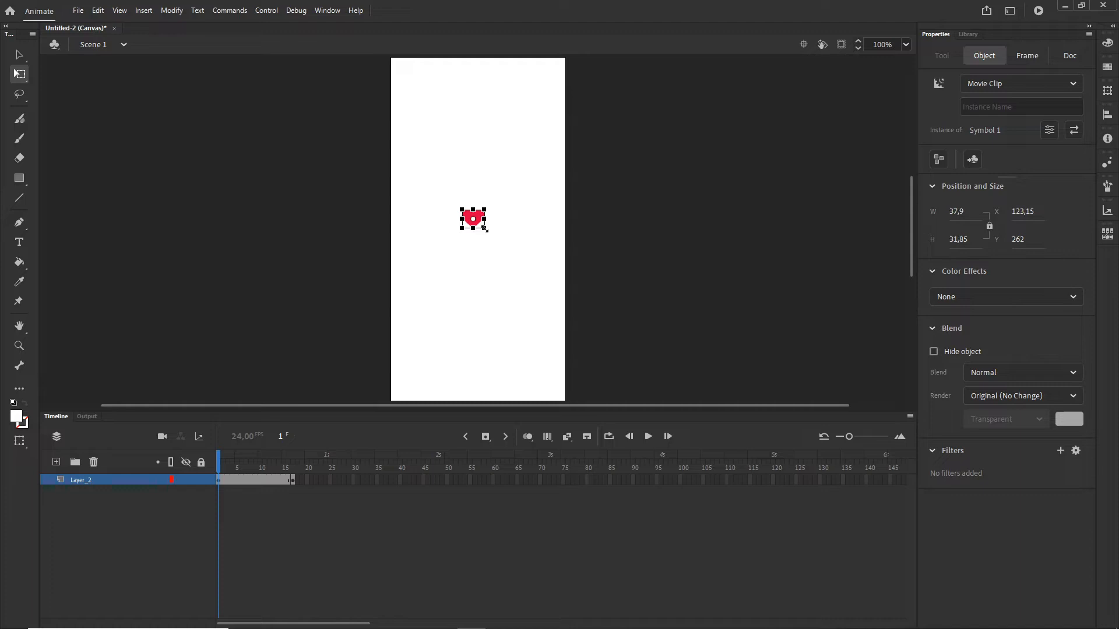
- On frame 17, enlarge the heart with the Free Transform tool to about 138 x 116
left_click(291, 480)
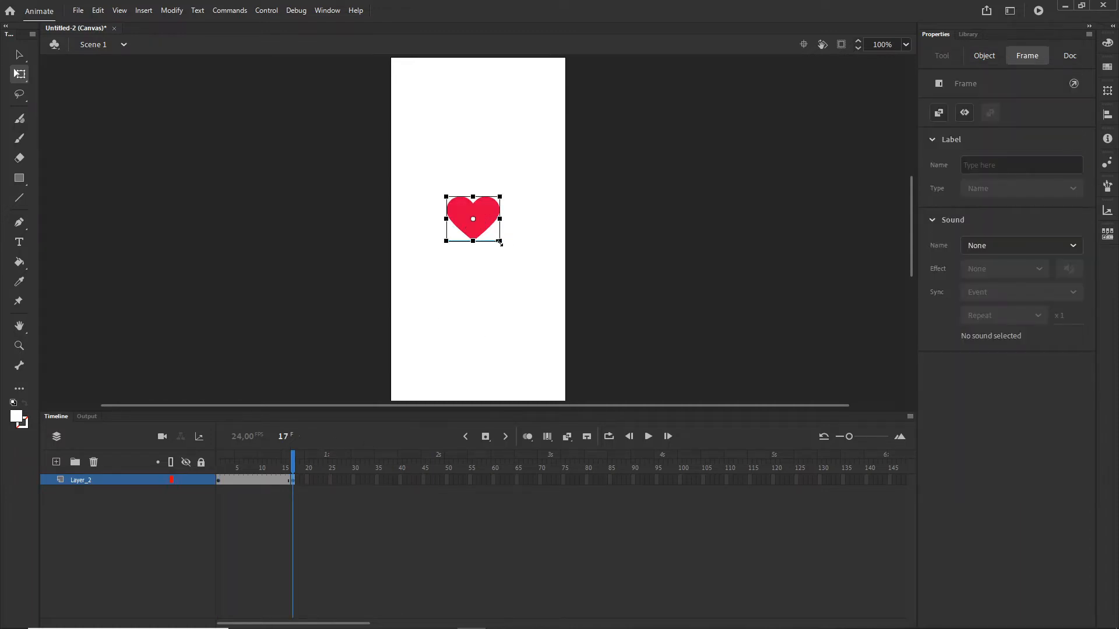
left_click_drag(502, 242, 513, 254)
- Create a Classic Tween between frames 1 and 17 and scrub through it to preview
left_click(261, 479)
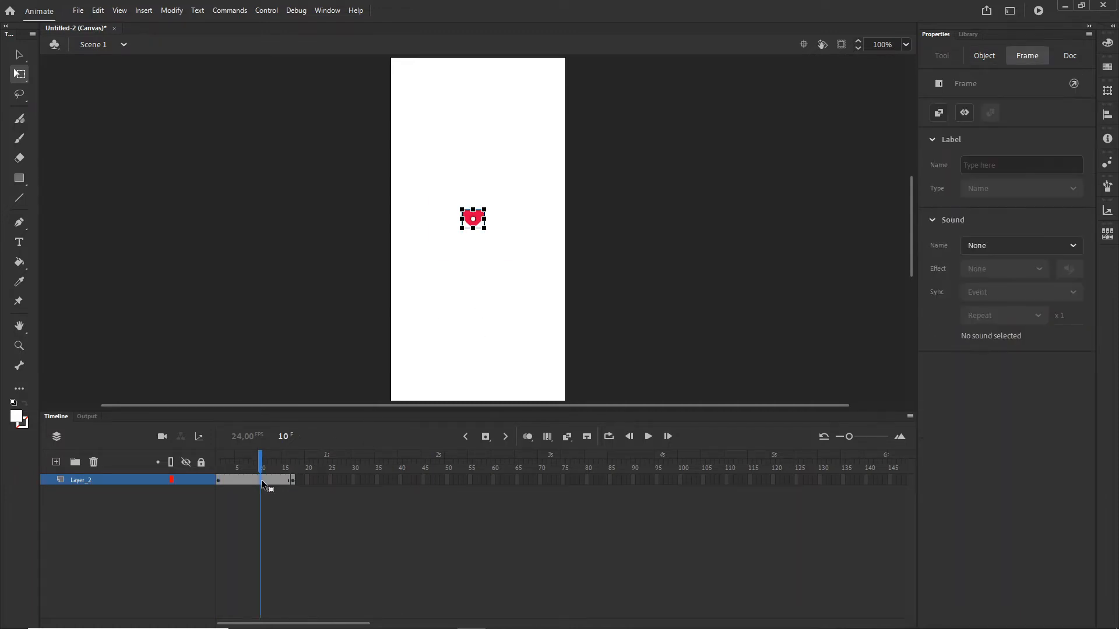
right_click(262, 479)
left_click(320, 140)
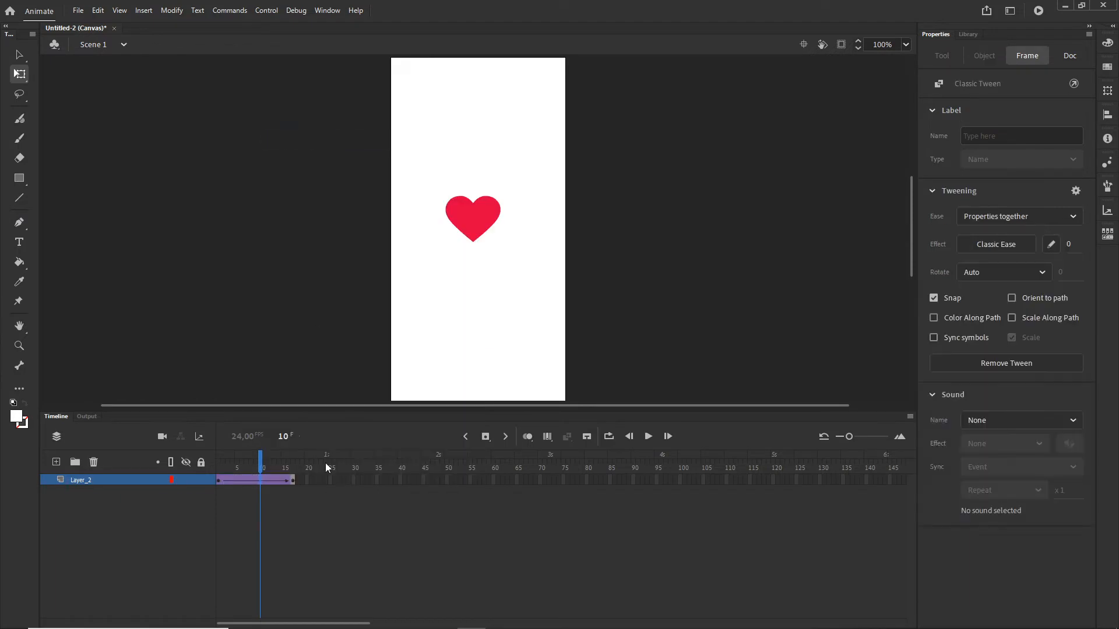
left_click_drag(261, 462, 208, 462)
key("Return")
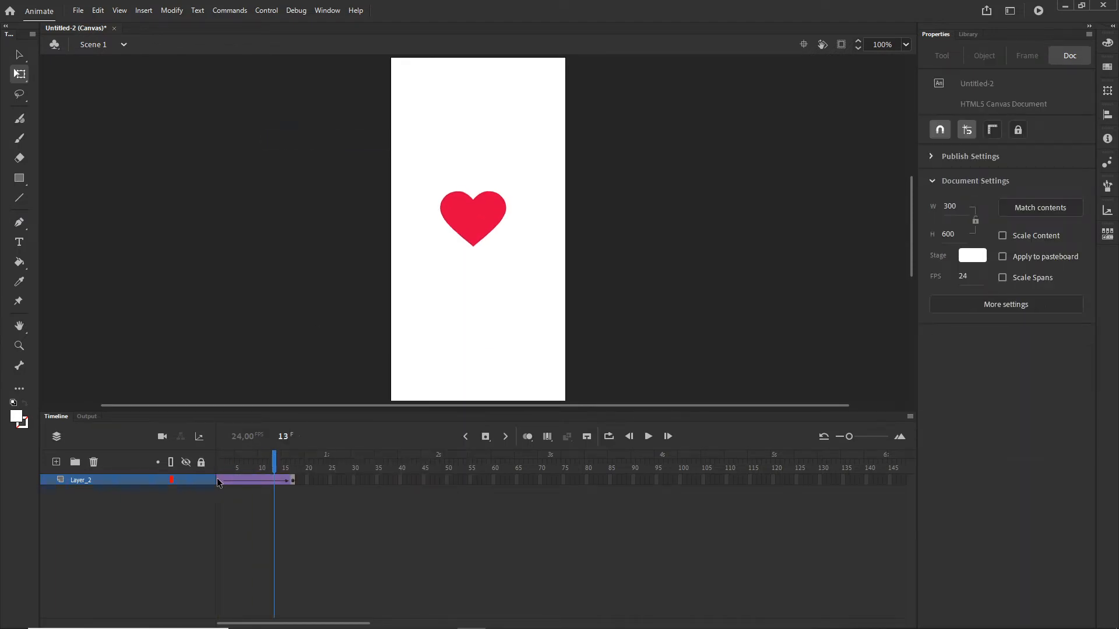
- Set the tween's easing effect to Quad Ease-In-Out and scrub the timeline to preview
left_click(217, 479)
left_click(1015, 250)
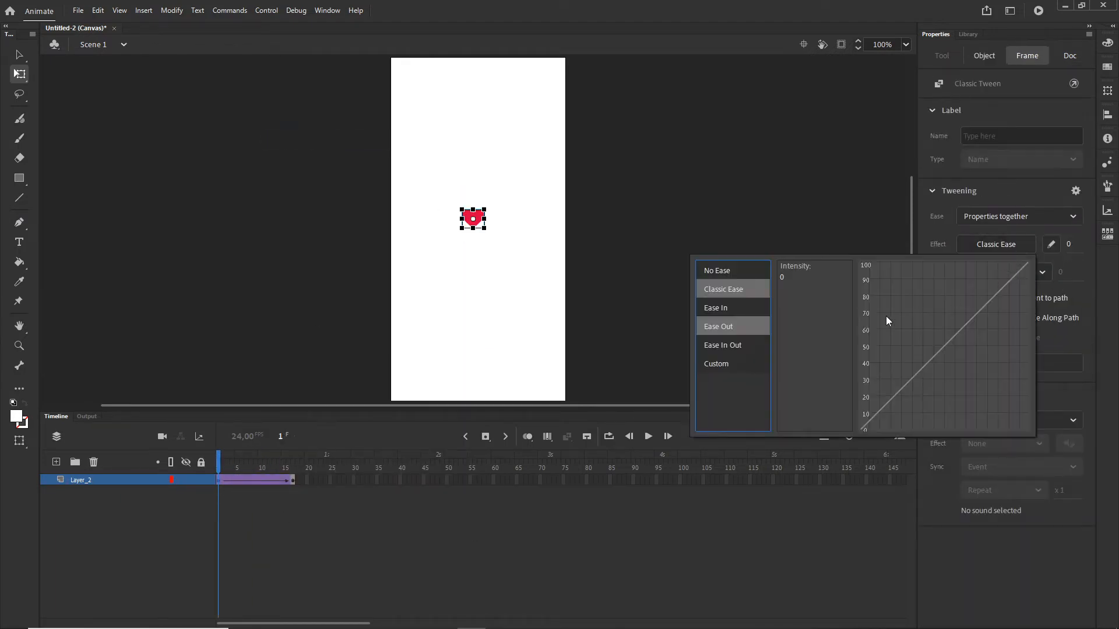
mouse_move(721, 347)
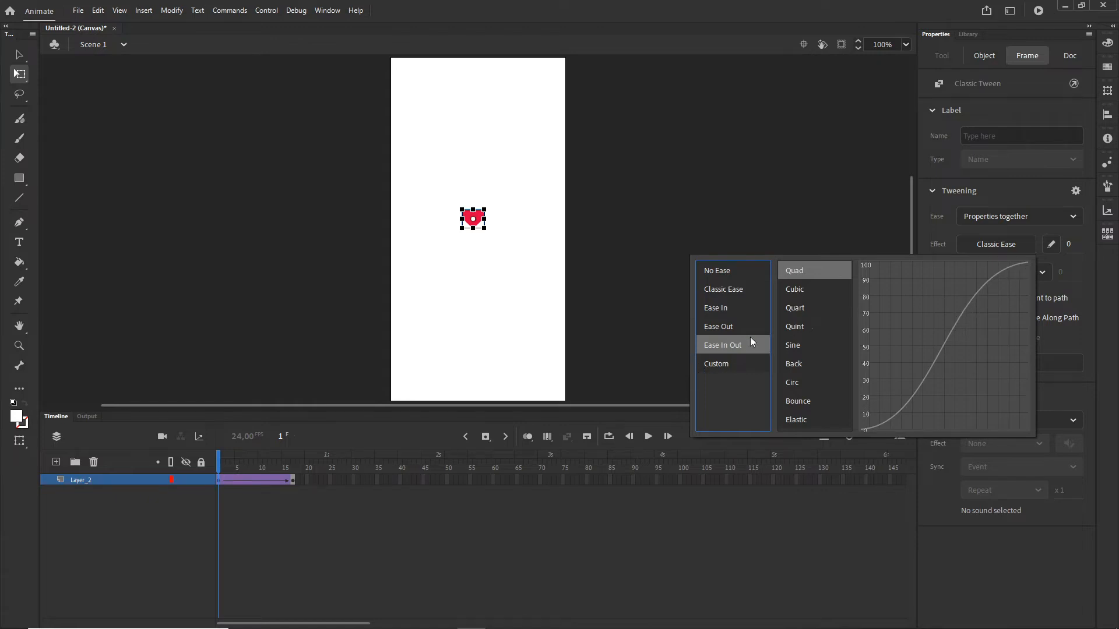
left_click(796, 290)
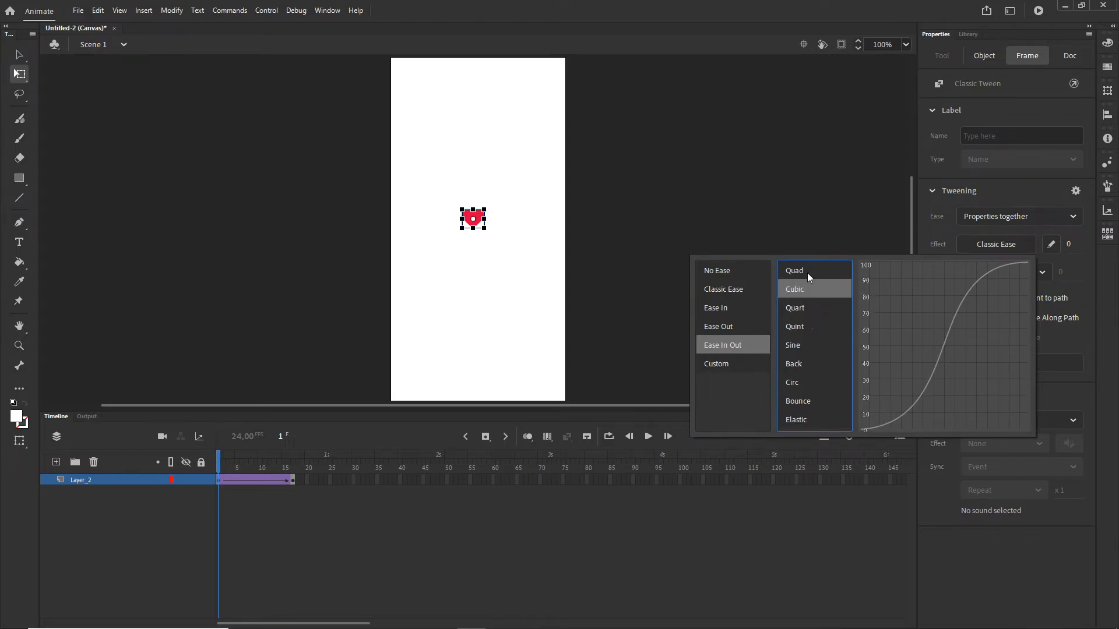
double_click(807, 271)
left_click_drag(220, 460, 293, 464)
left_click(281, 523)
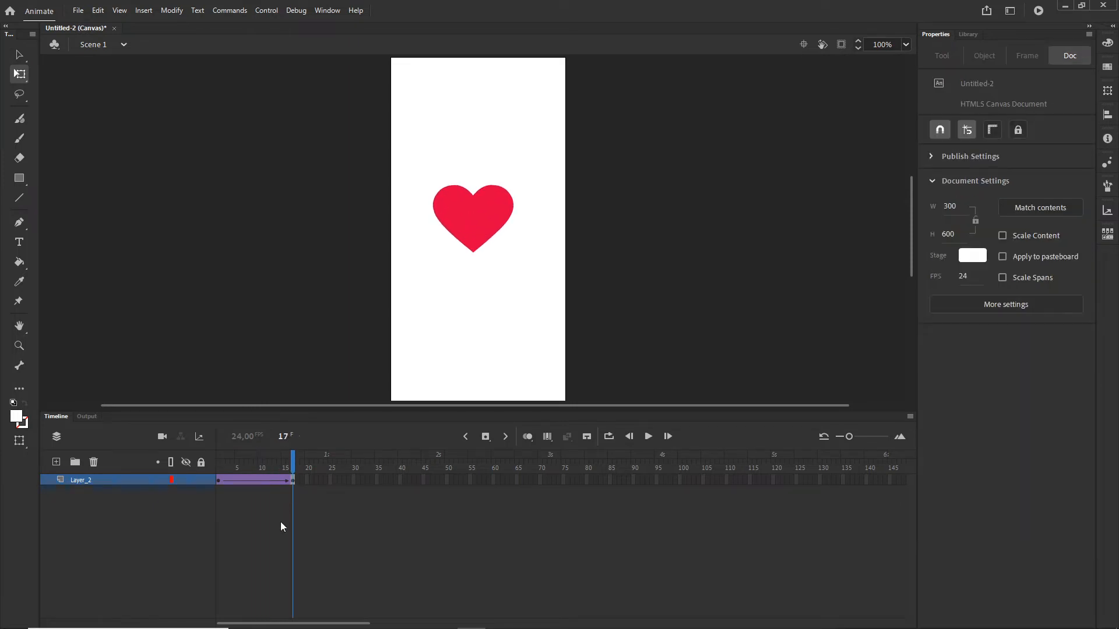
- Insert a keyframe at frame 12 and set the heart's Alpha color effect to 0% on frame 17
left_click(269, 480)
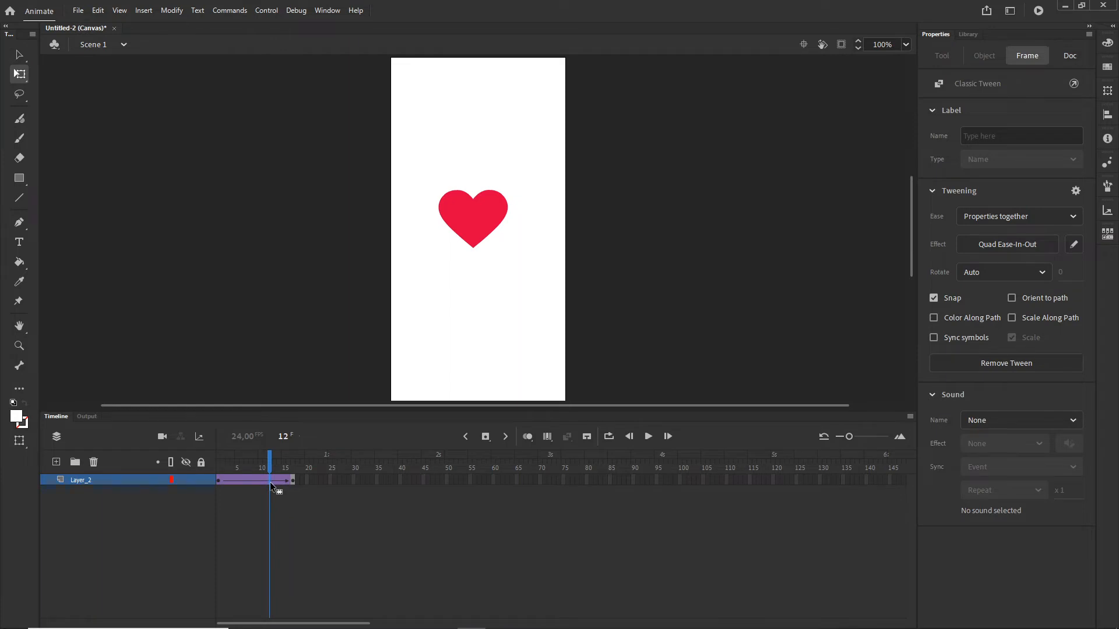
key("F6")
left_click(293, 480)
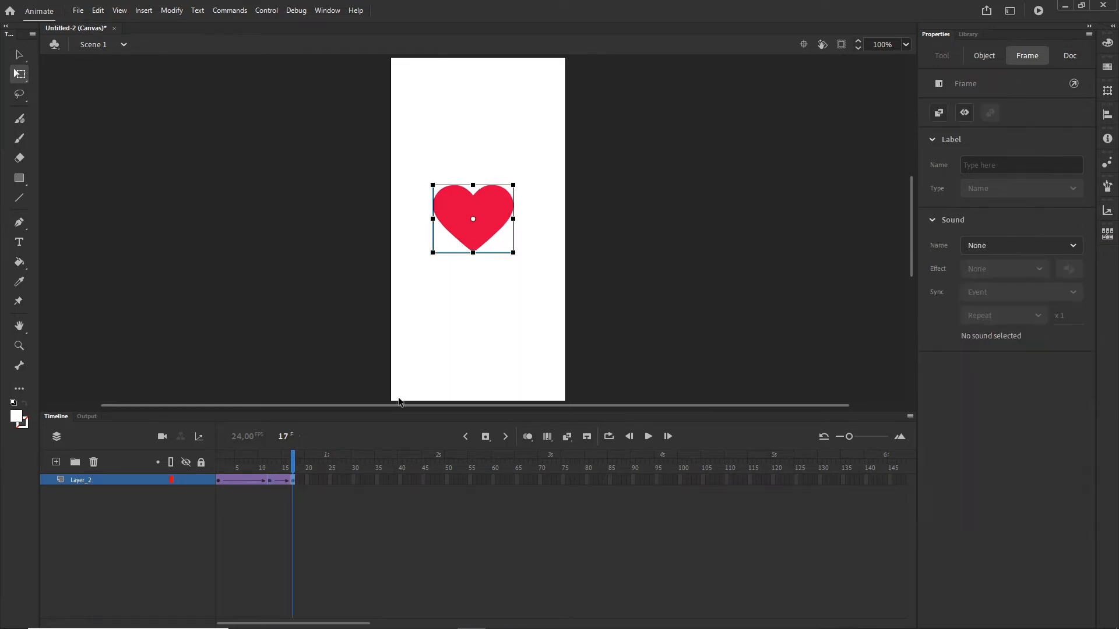
left_click(485, 219)
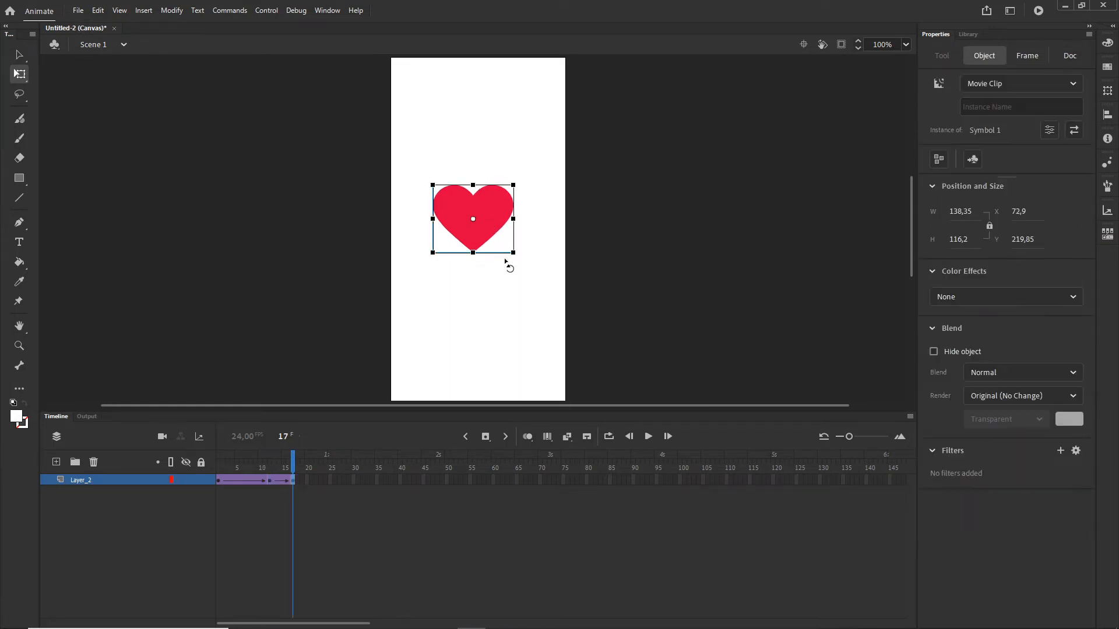
left_click(1075, 296)
left_click(971, 388)
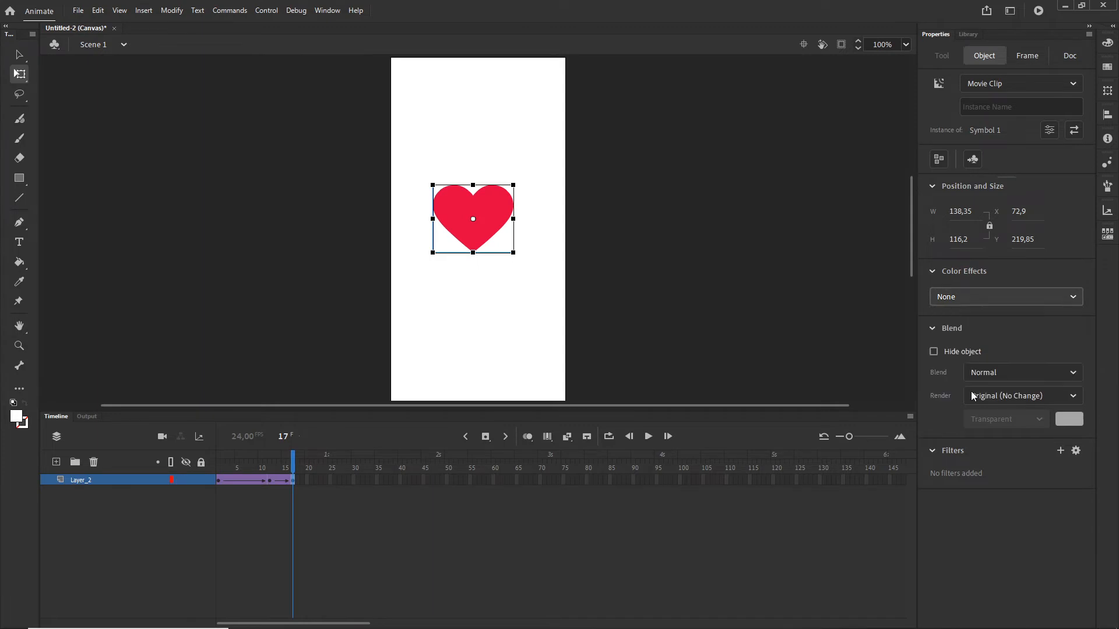
left_click(529, 516)
left_click_drag(286, 466, 260, 466)
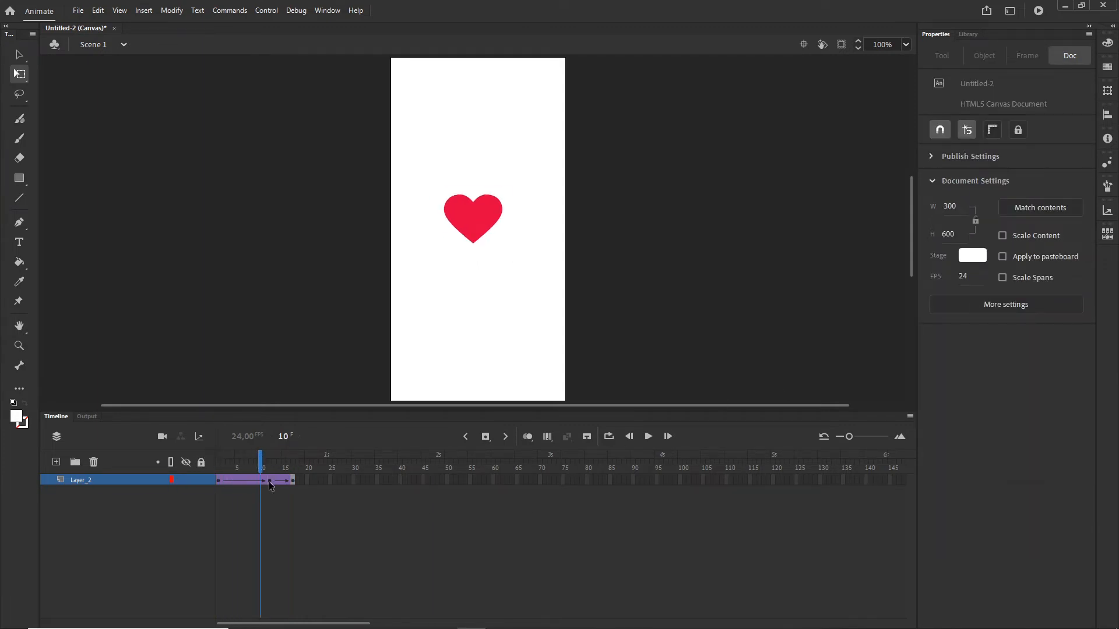
- Scrub through the tween, then duplicate the heart's layer
left_click(270, 481)
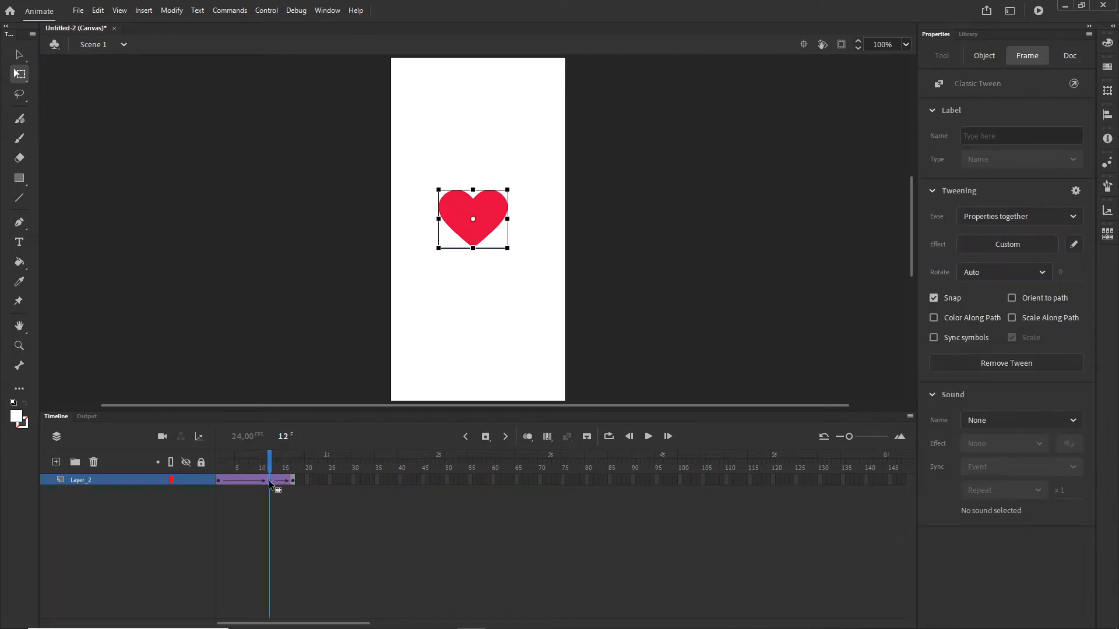
left_click_drag(261, 466, 292, 467)
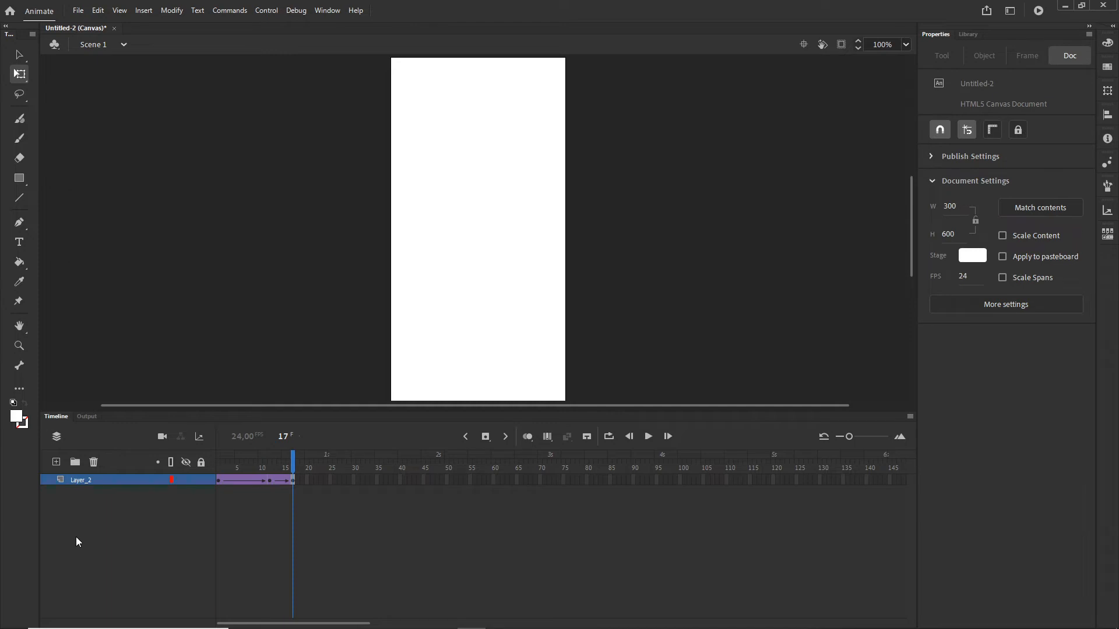
right_click(74, 481)
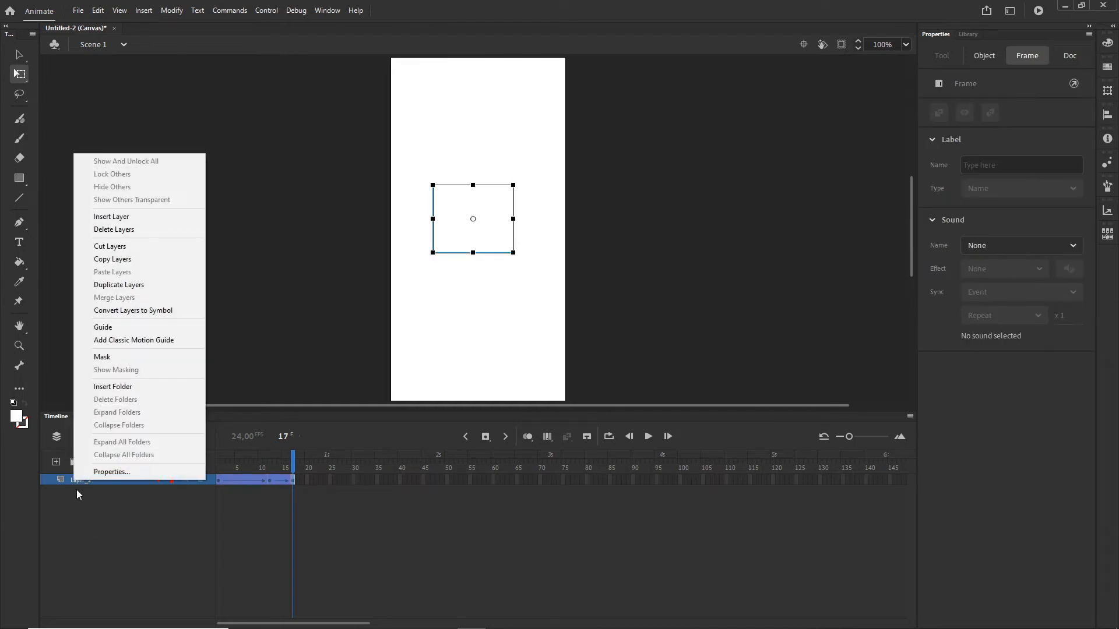
left_click(121, 288)
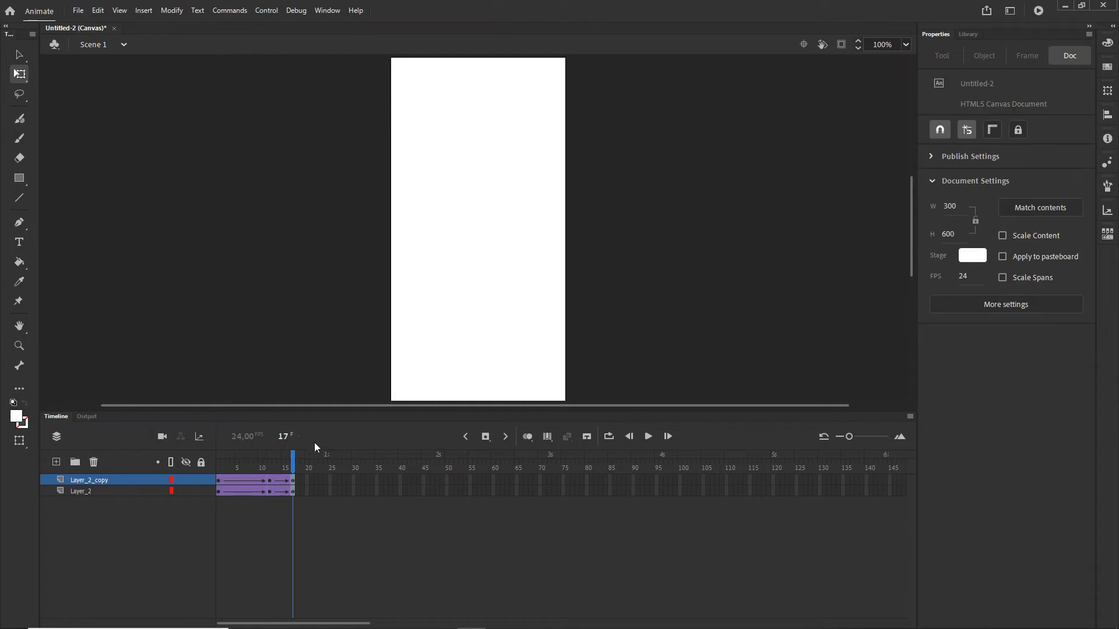
- Shift the duplicated layer's whole tween about 10 frames later on the timeline
left_click(238, 483)
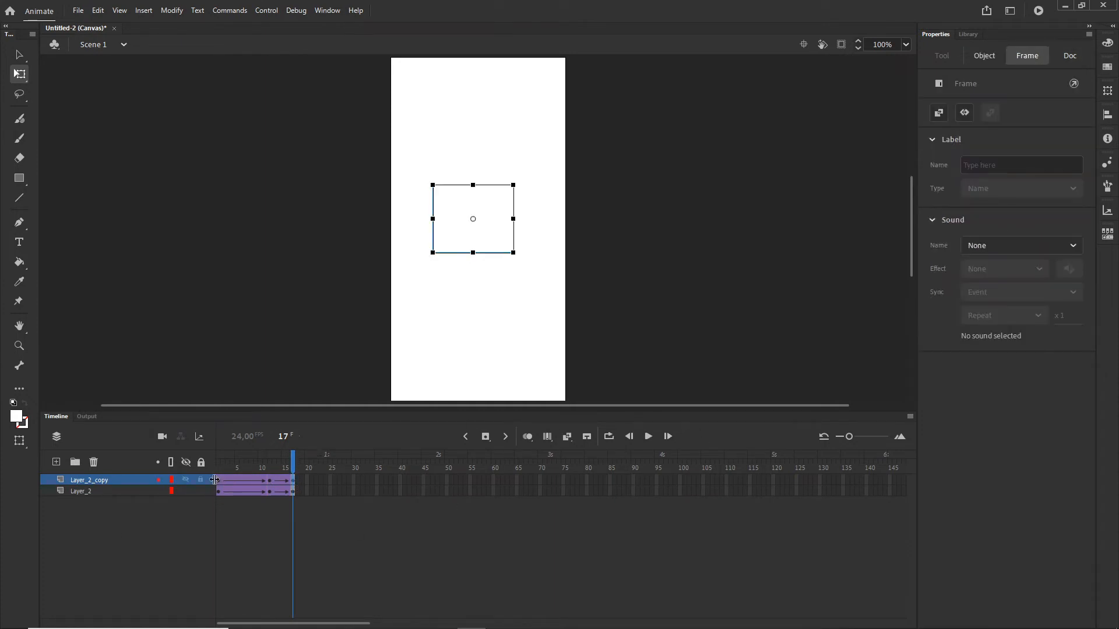
left_click(218, 480)
left_click_drag(218, 480, 318, 461)
left_click(254, 500)
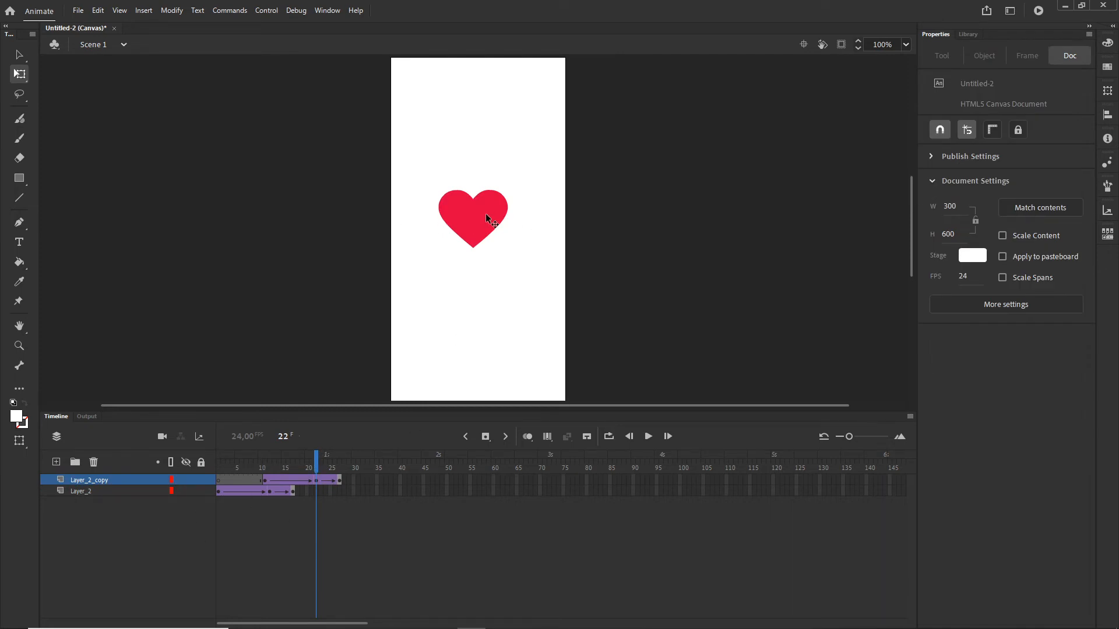
- With Edit Multiple Frames spanning the copy's frames, move the copied layer's heart down and to the left
left_click(548, 438)
left_click_drag(304, 468, 217, 468)
left_click_drag(327, 464, 380, 467)
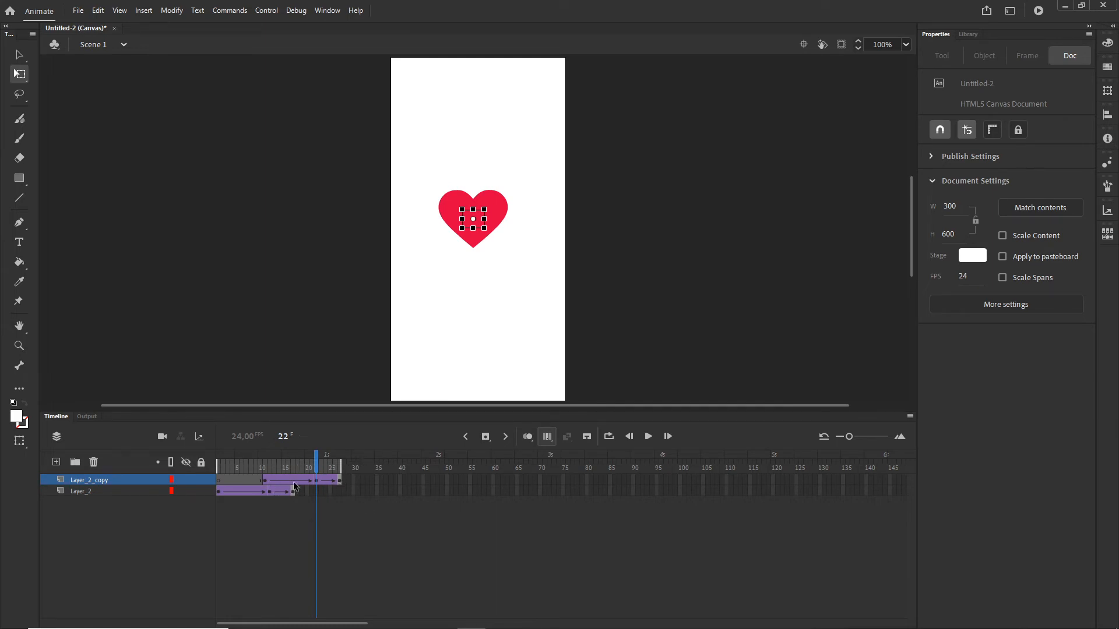
left_click(72, 481)
key("shift+Down")
key("shift+Down")
key("shift+Down")
key("shift+Down")
key("shift+Down")
key("shift+Down")
key("shift+Down")
key("shift+Down")
key("shift+Down")
key("shift+Down")
key("shift+Down")
key("shift+Down")
key("shift+Down")
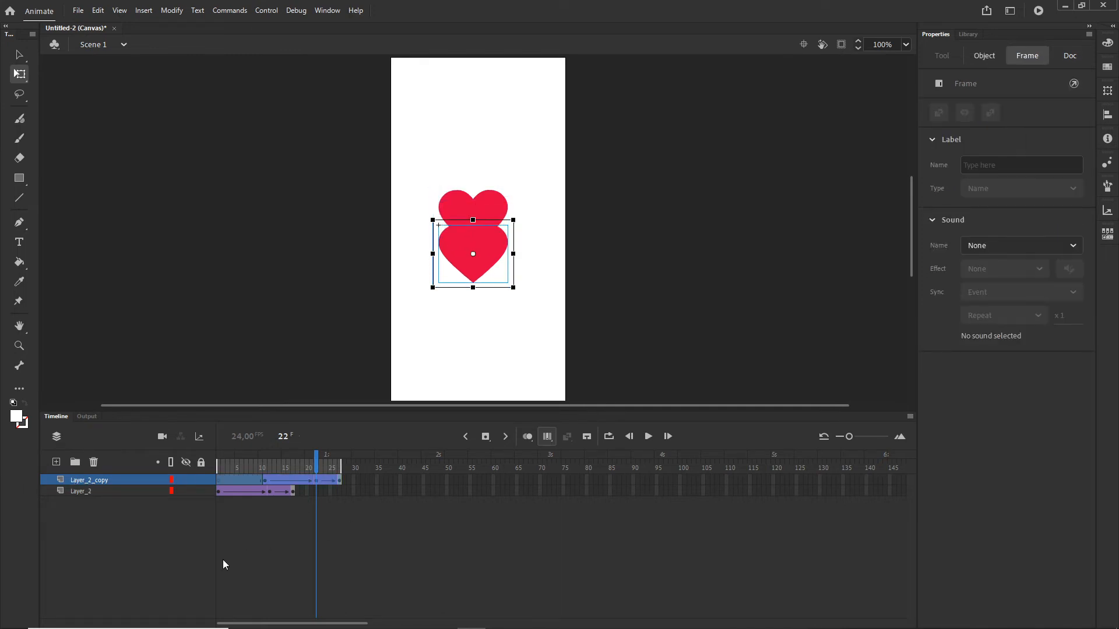
key("shift+Left")
key("shift+Left")
key("shift+Left")
key("shift+Left")
key("shift+Left")
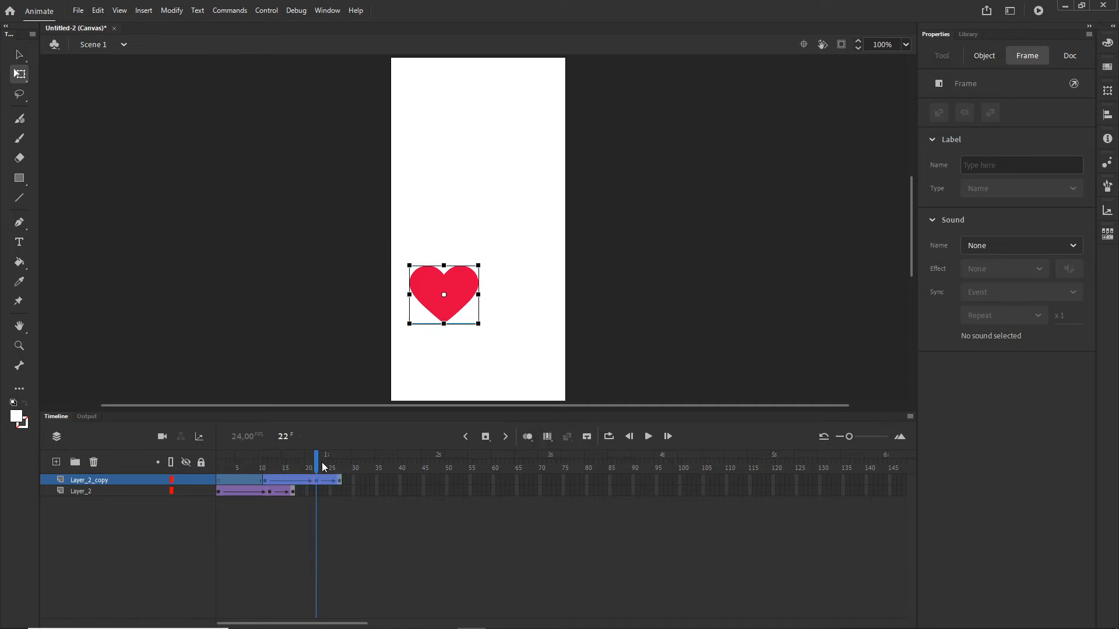
- Select both heart layers and duplicate them
left_click_drag(321, 463, 351, 464)
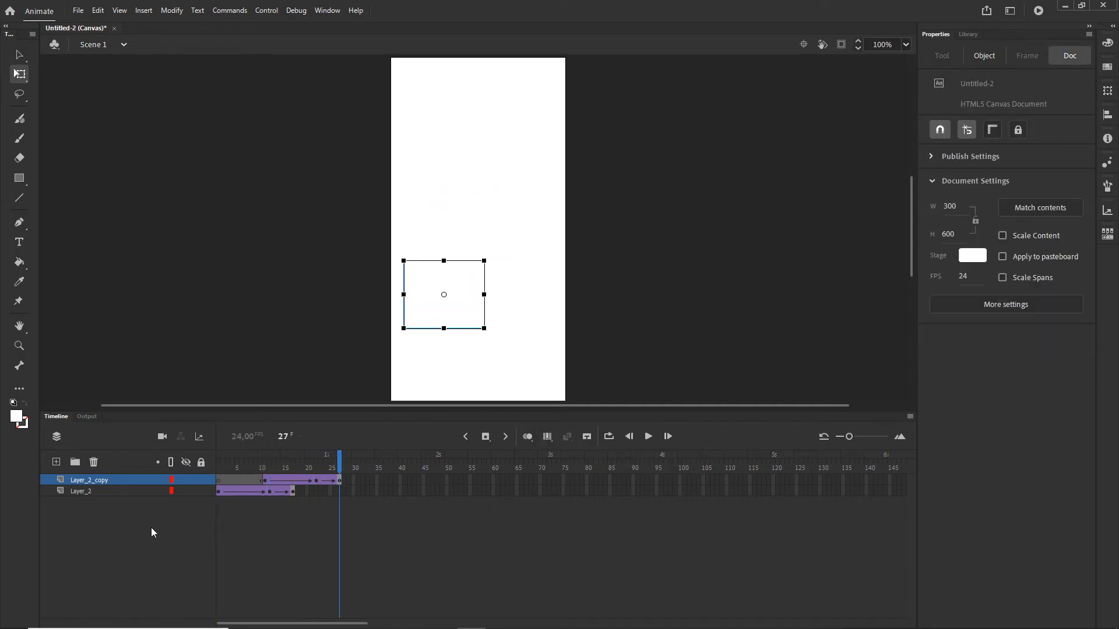
left_click(86, 488)
left_click(83, 480, "shift")
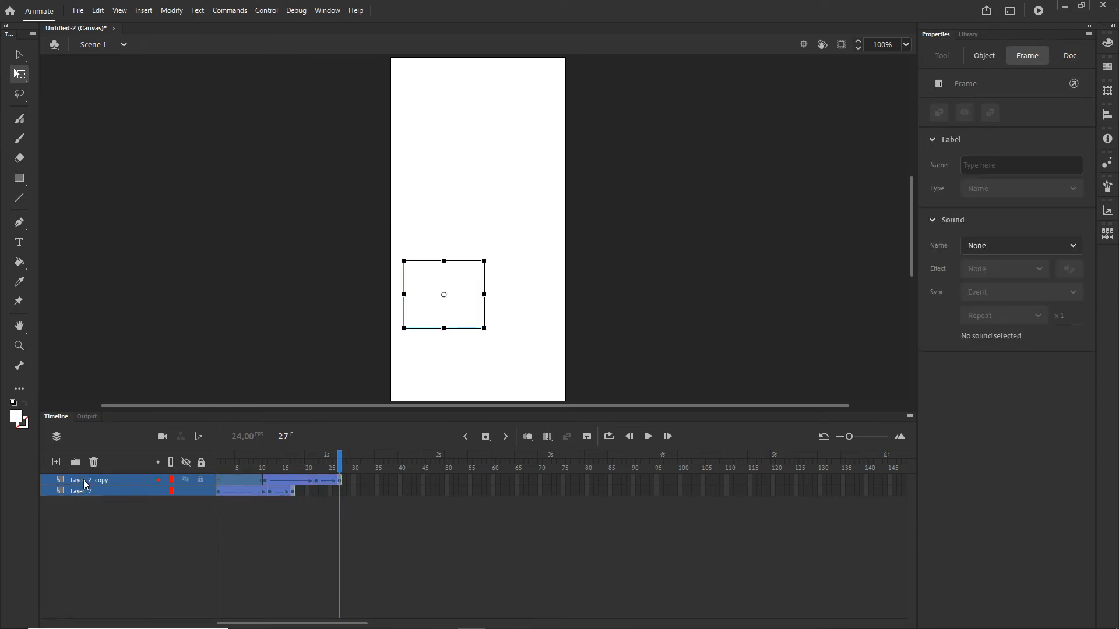
right_click(84, 482)
left_click(128, 284)
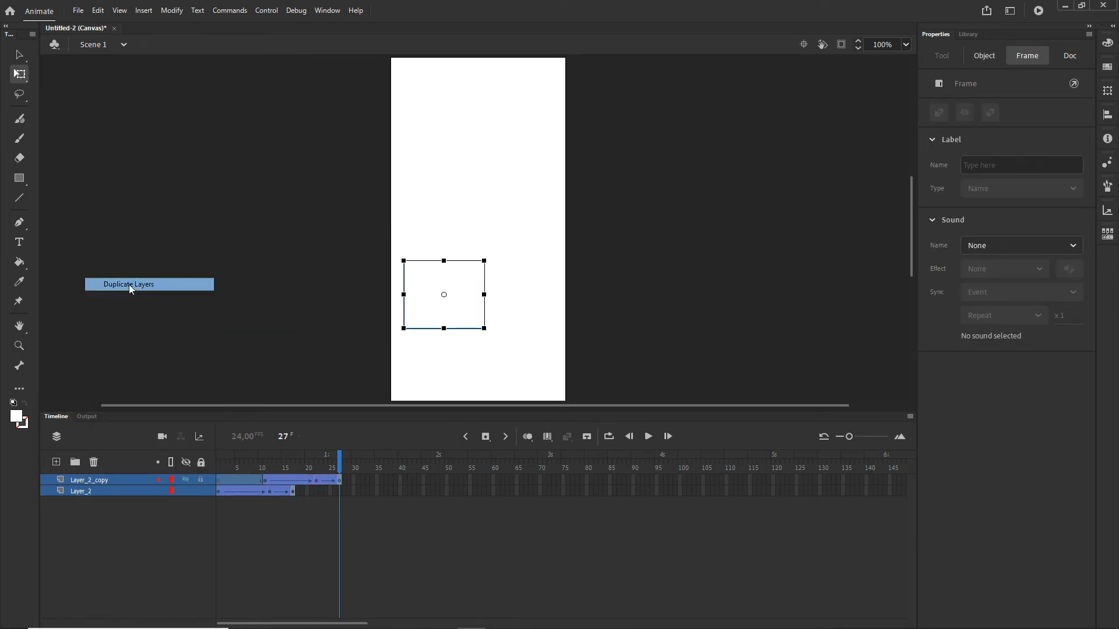
- Shift the tweens of the two newly duplicated layers about 20 frames later
left_click(219, 491)
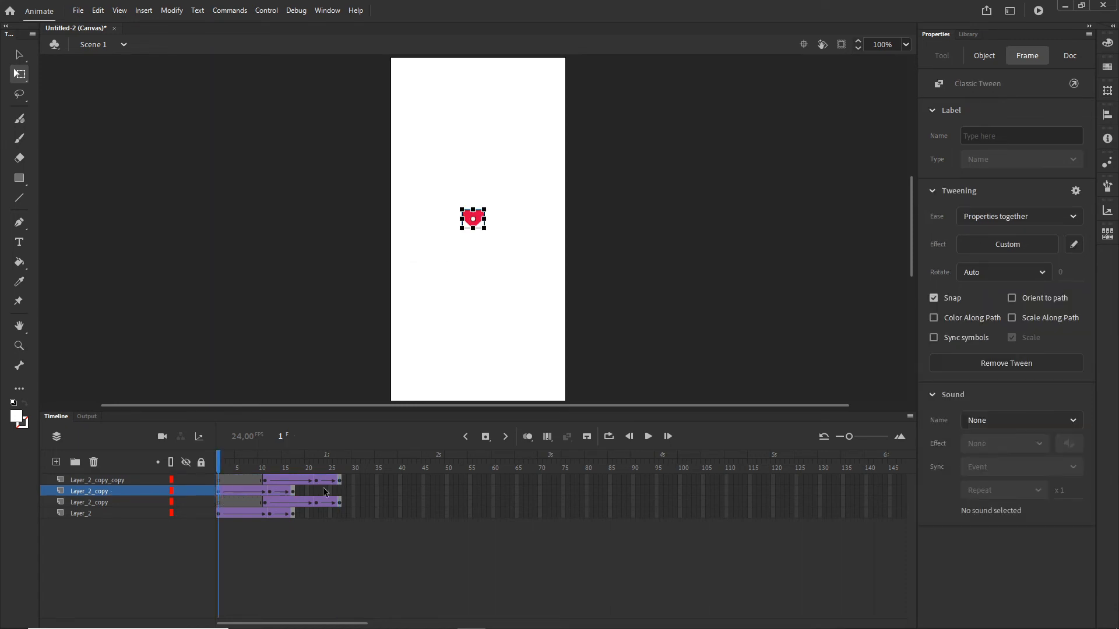
left_click(339, 481, "shift")
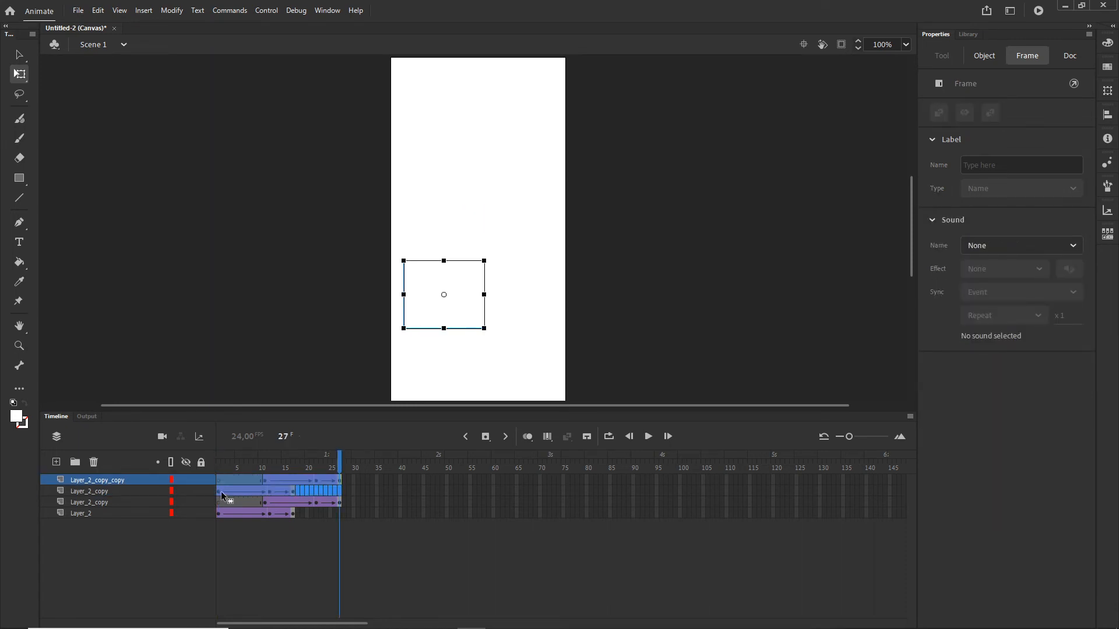
left_click_drag(222, 491, 318, 491)
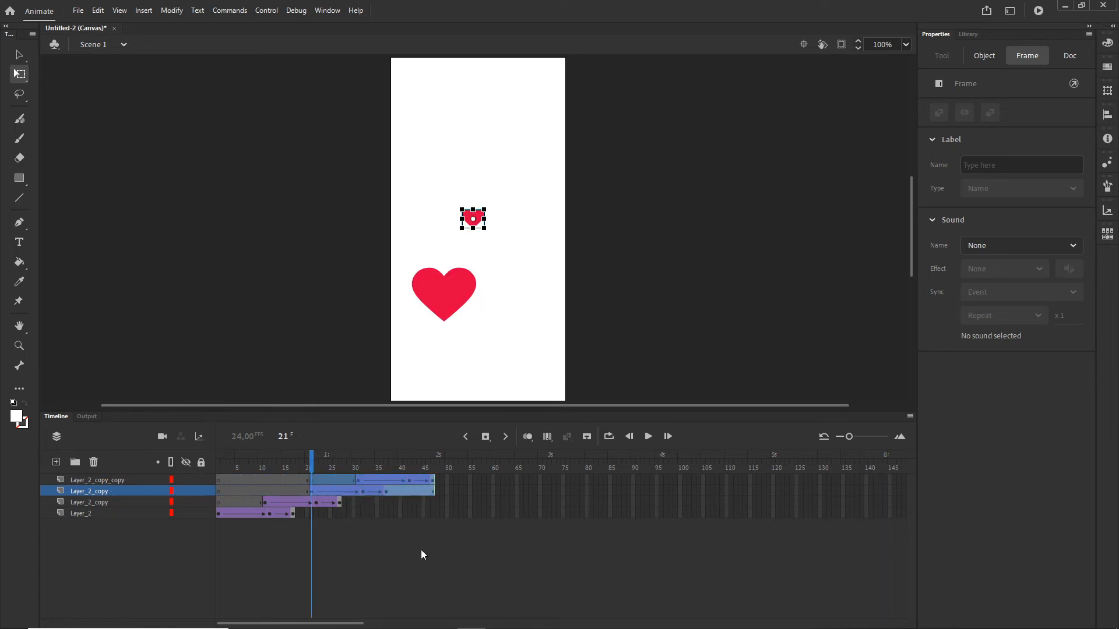
left_click(420, 552)
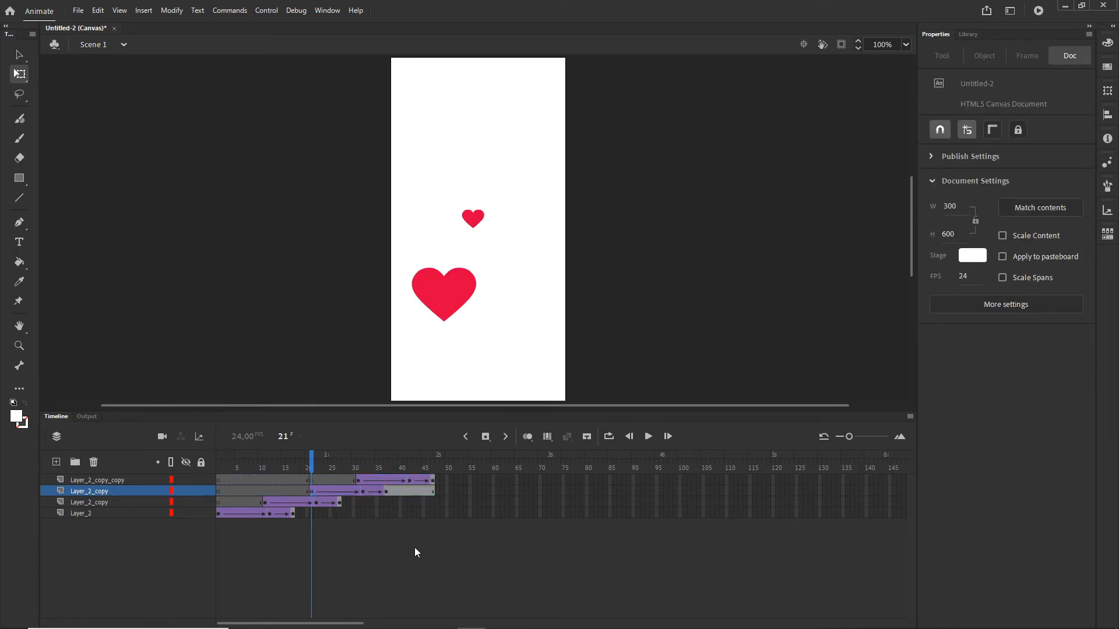
- Remove the leftover frames after the tween on the second layer, up to frame 47
left_click(393, 493)
left_click(437, 495)
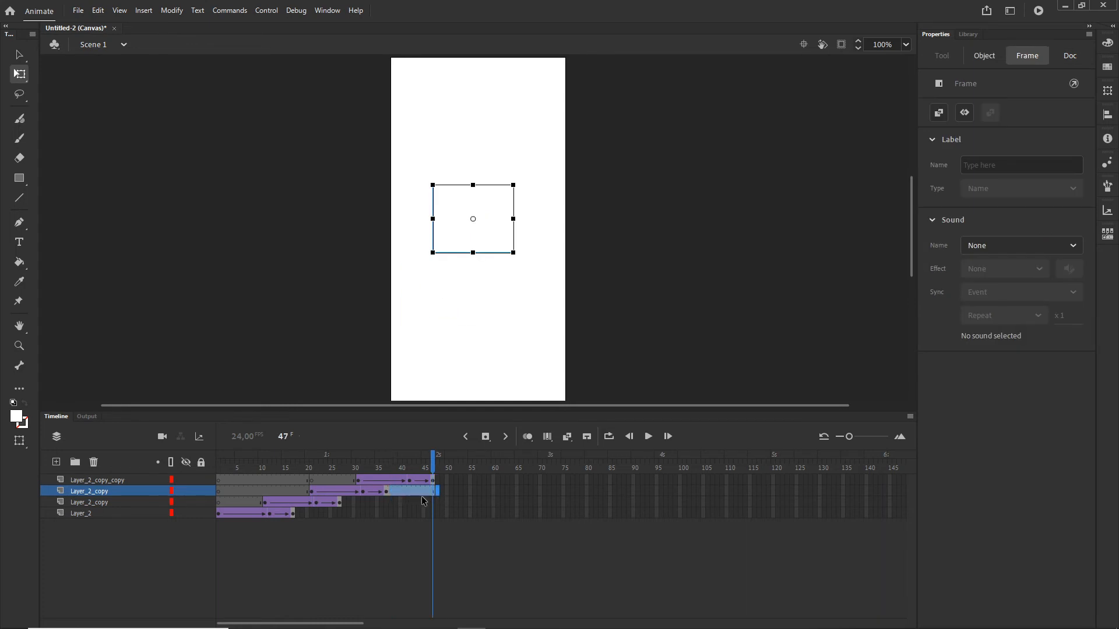
right_click(415, 492)
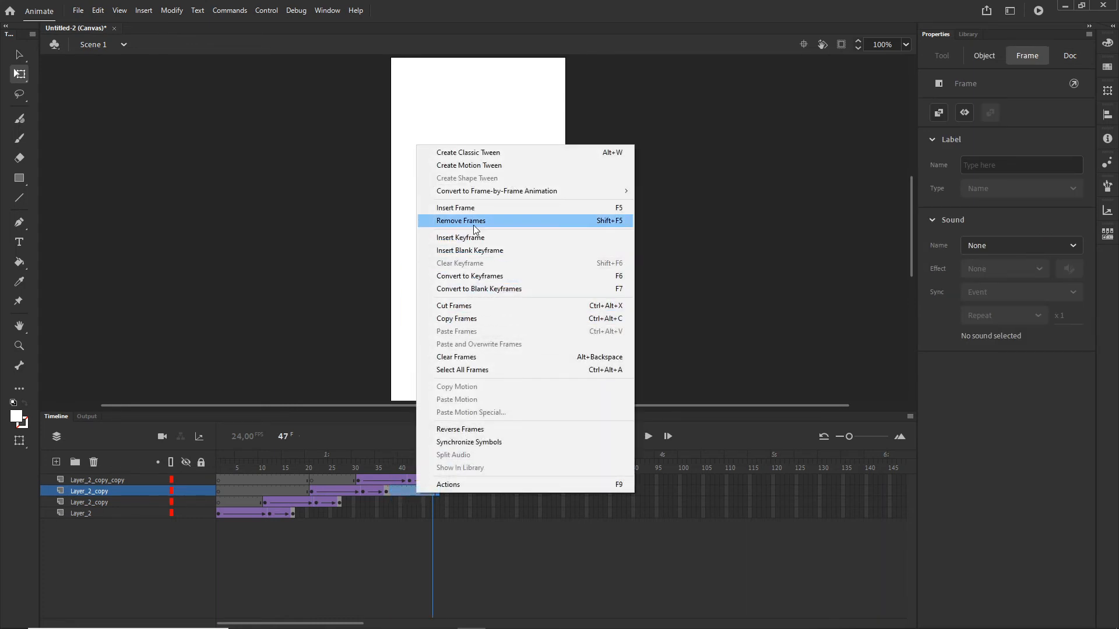
left_click(582, 222)
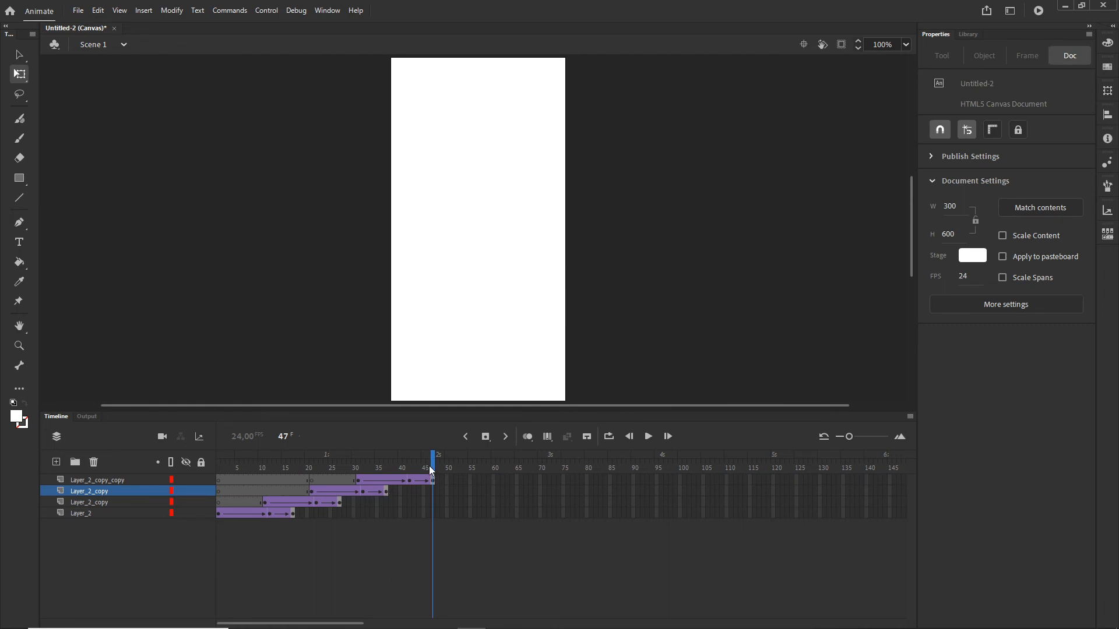
- At frame 34, use Edit Multiple Frames across all frames to move the second layer's heart upward
left_click_drag(431, 472, 373, 474)
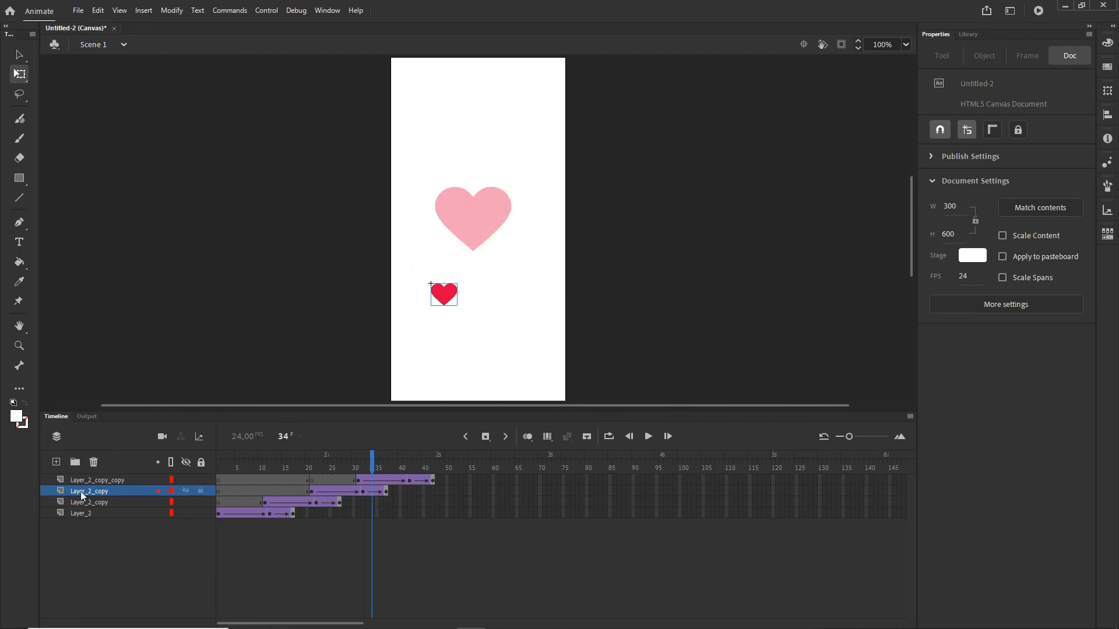
left_click(550, 440)
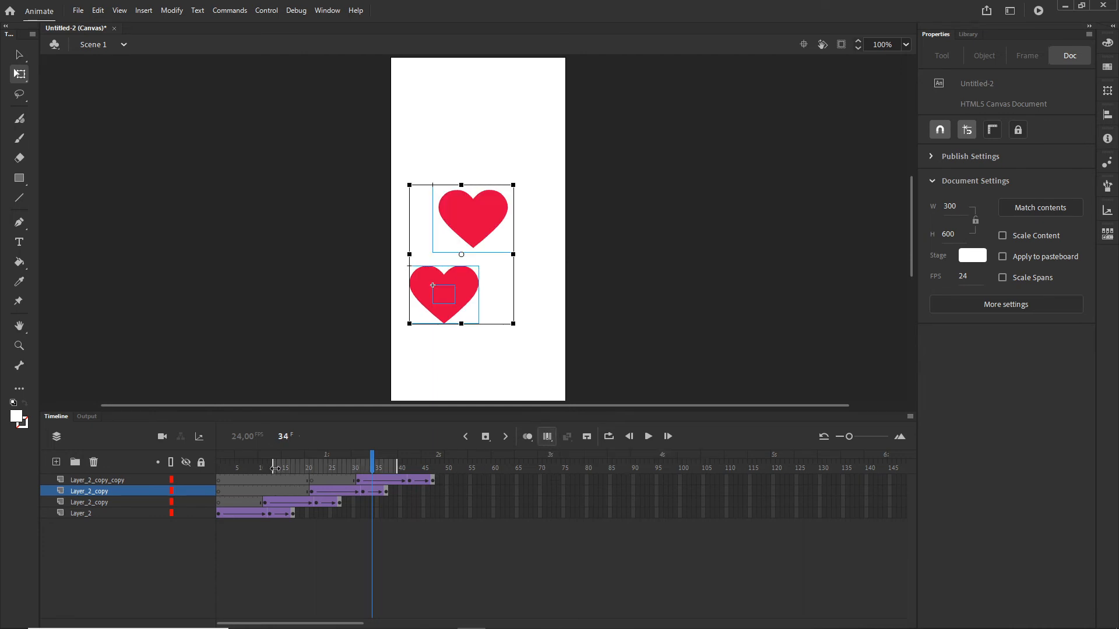
left_click_drag(273, 468, 196, 462)
left_click_drag(399, 464, 434, 464)
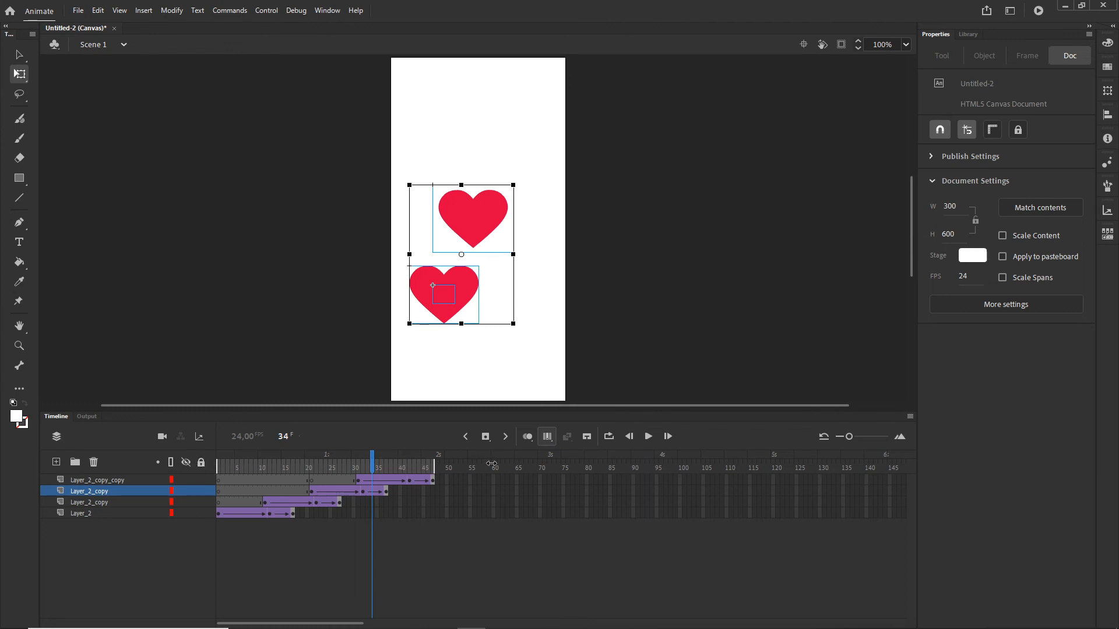
left_click(102, 495)
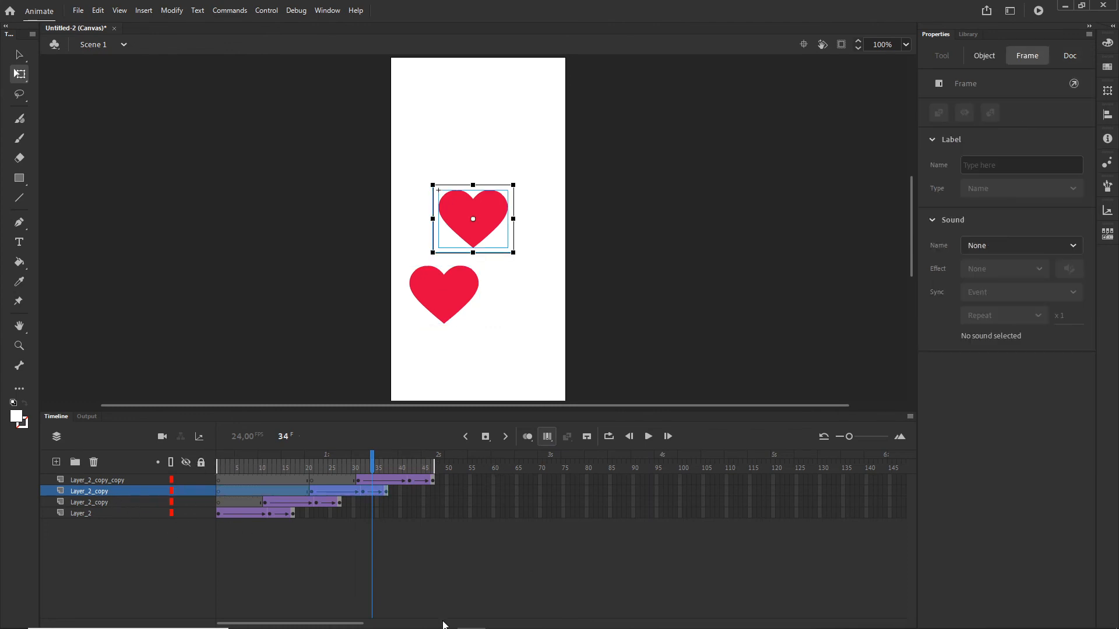
key("shift+Up")
key("shift+Up")
key("shift+Up")
key("shift+Up")
key("shift+Up")
key("shift+Up")
key("shift+Up")
key("shift+Up")
key("shift+Up")
key("shift+Up")
key("shift+Up")
key("shift+Up")
key("shift+Up")
key("shift+Up")
key("shift+Up")
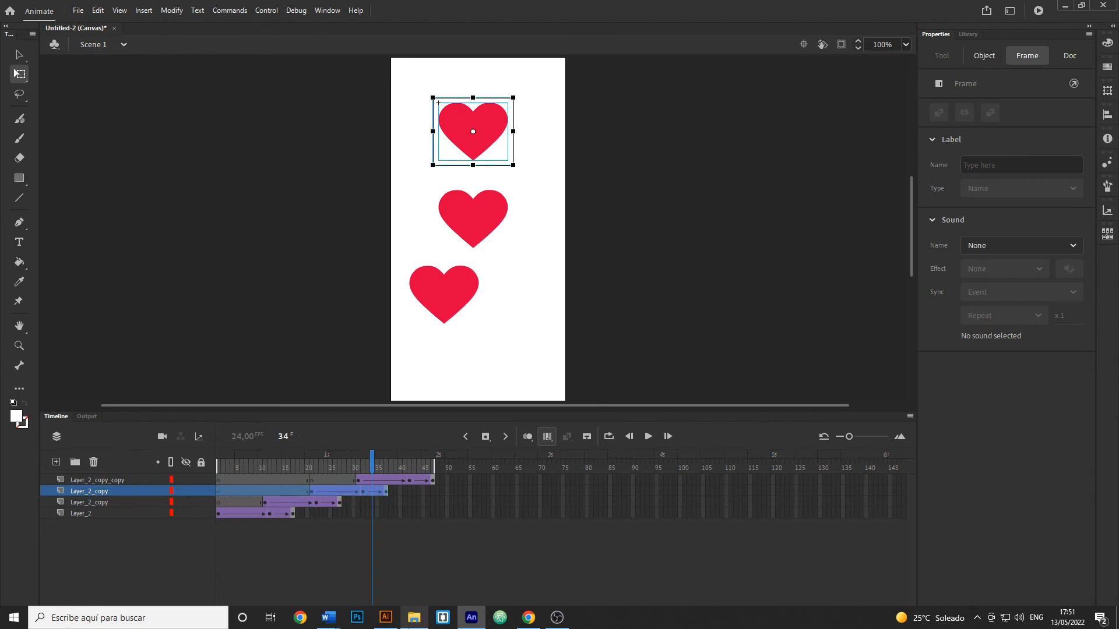
- Move the top layer's heart to the lower right of the stage
left_click(103, 481)
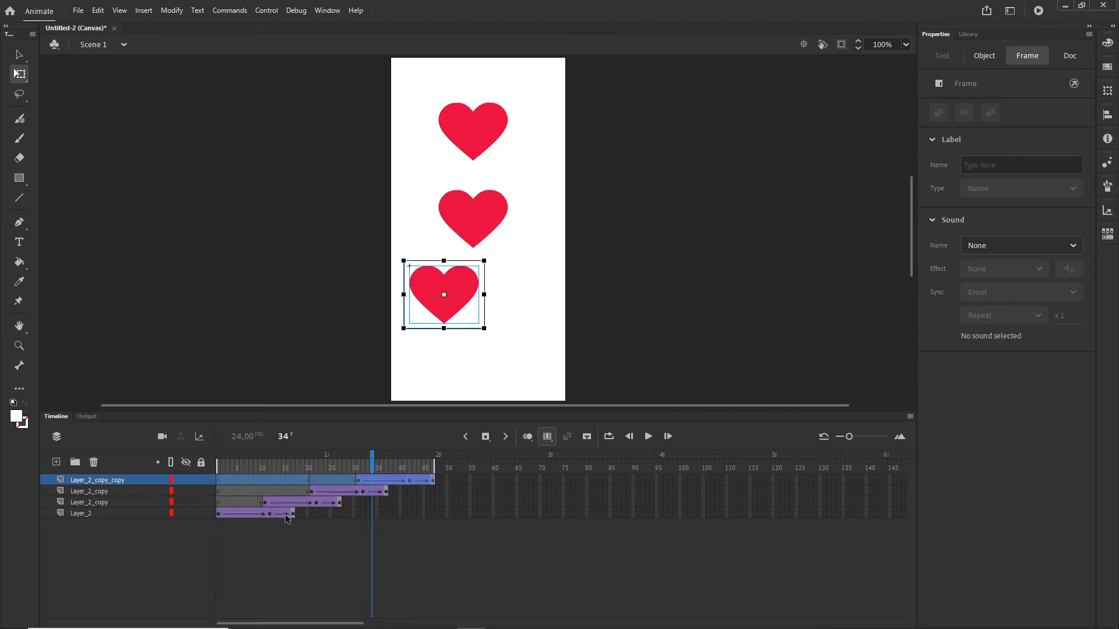
left_click_drag(409, 266, 473, 319)
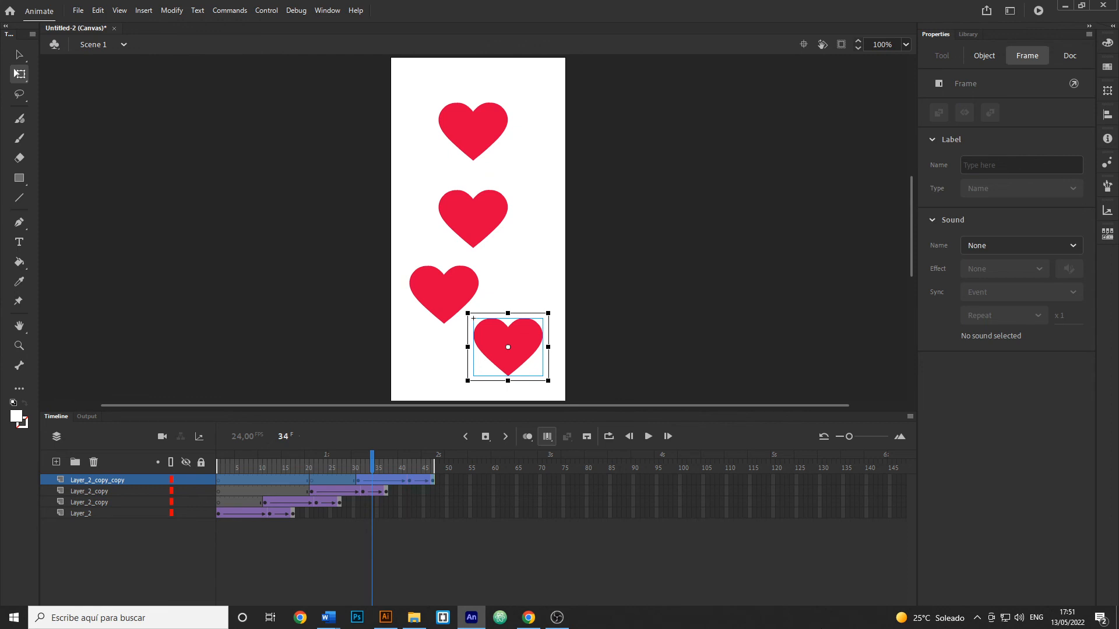
left_click(663, 356)
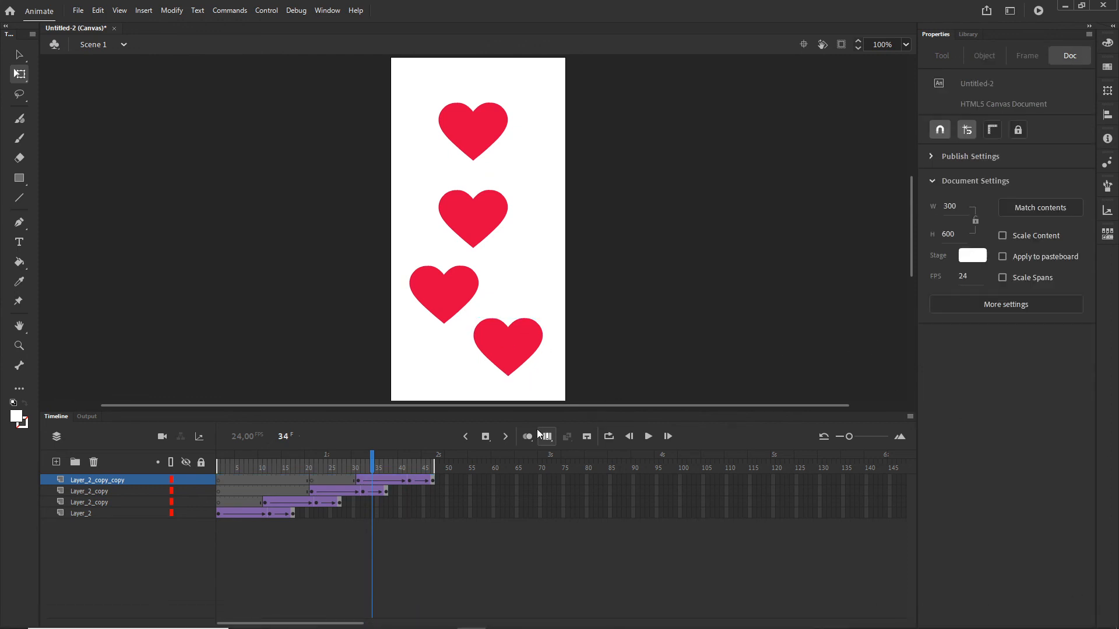
- Turn off Edit Multiple Frames and play the animation on the timeline
left_click(551, 439)
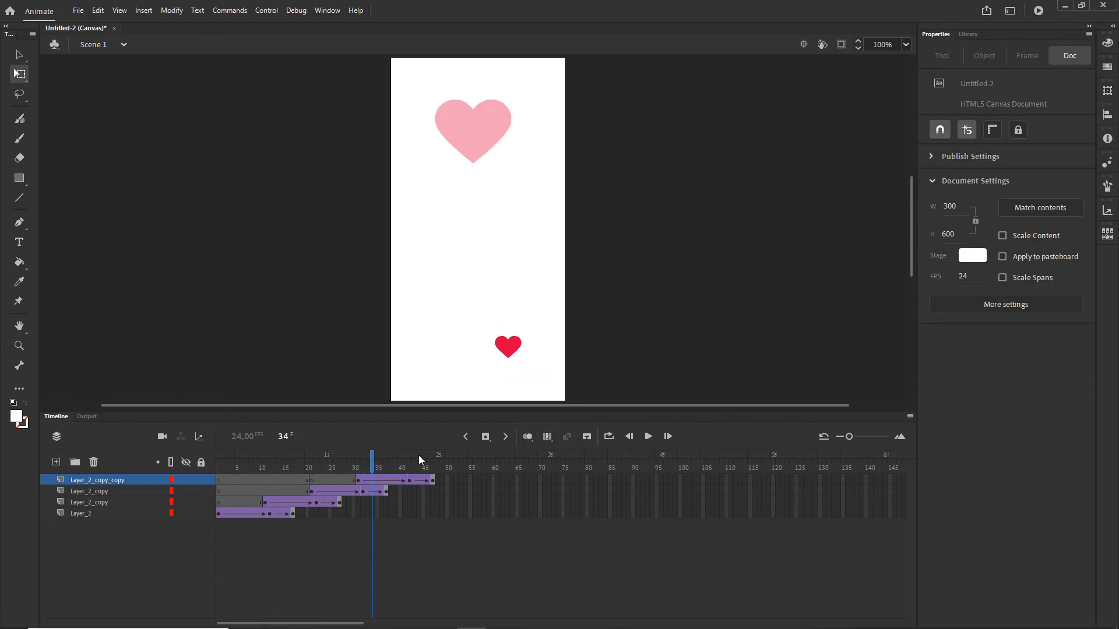
left_click_drag(373, 460, 337, 469)
key("Return")
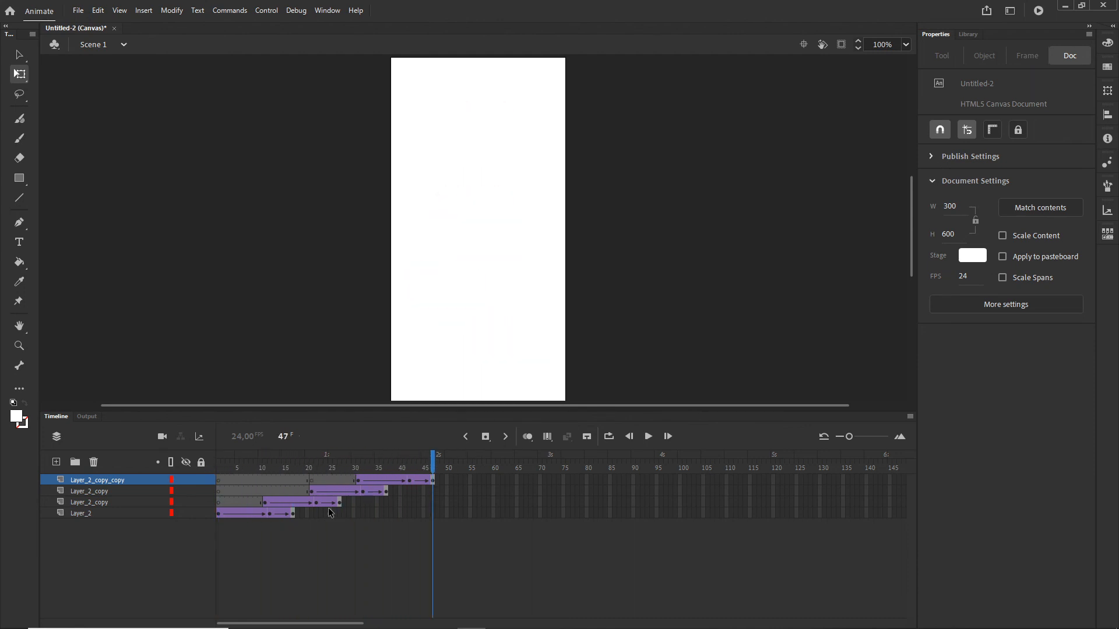
- Test the movie in the browser, then return to Animate
key("ctrl+Return")
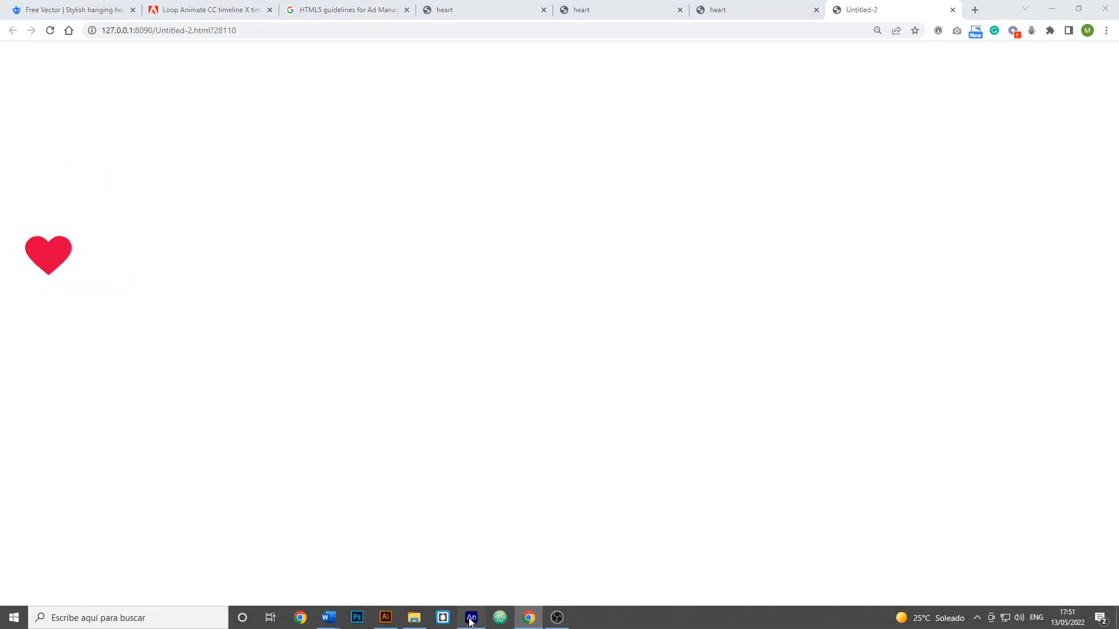
left_click(471, 626)
- Scrub the timeline back to frame 6 to review the animation
left_click(51, 417)
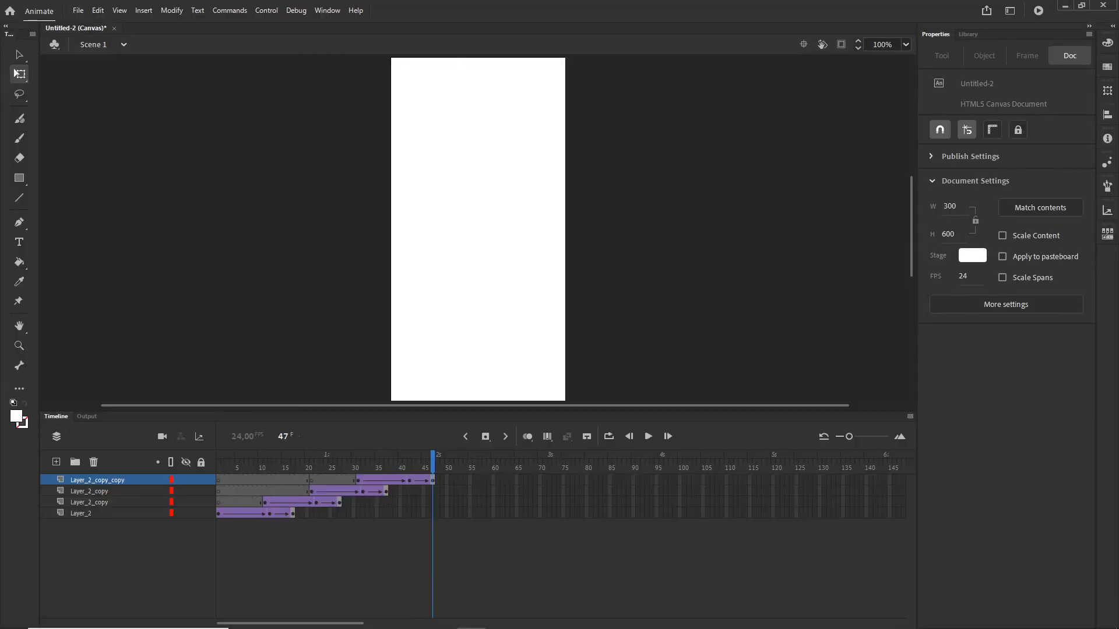
left_click_drag(432, 459, 242, 468)
mouse_move(326, 624)
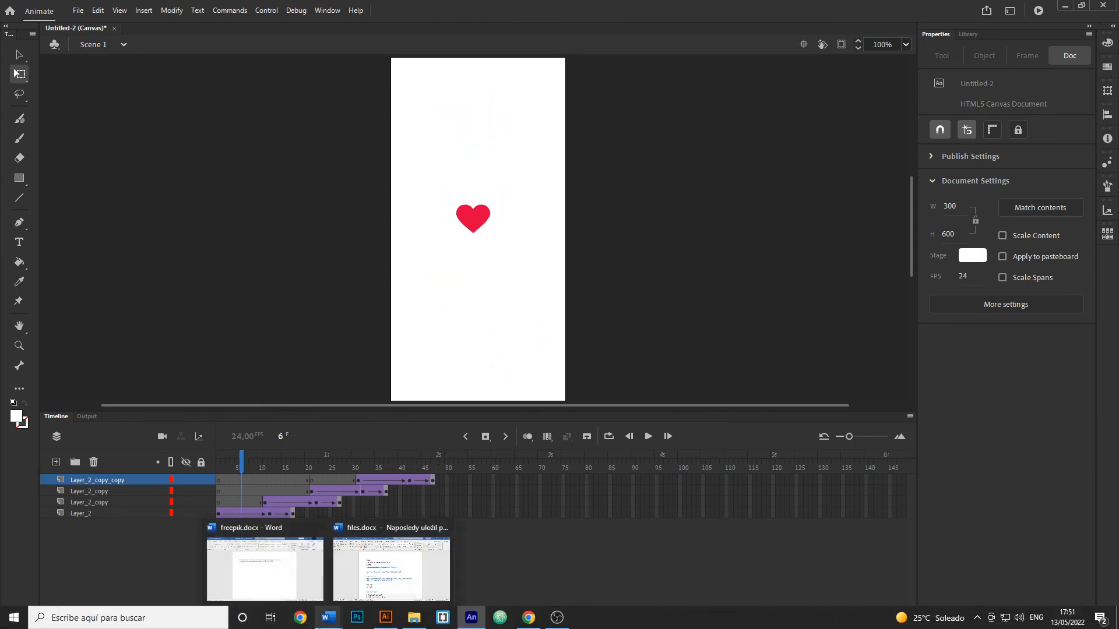